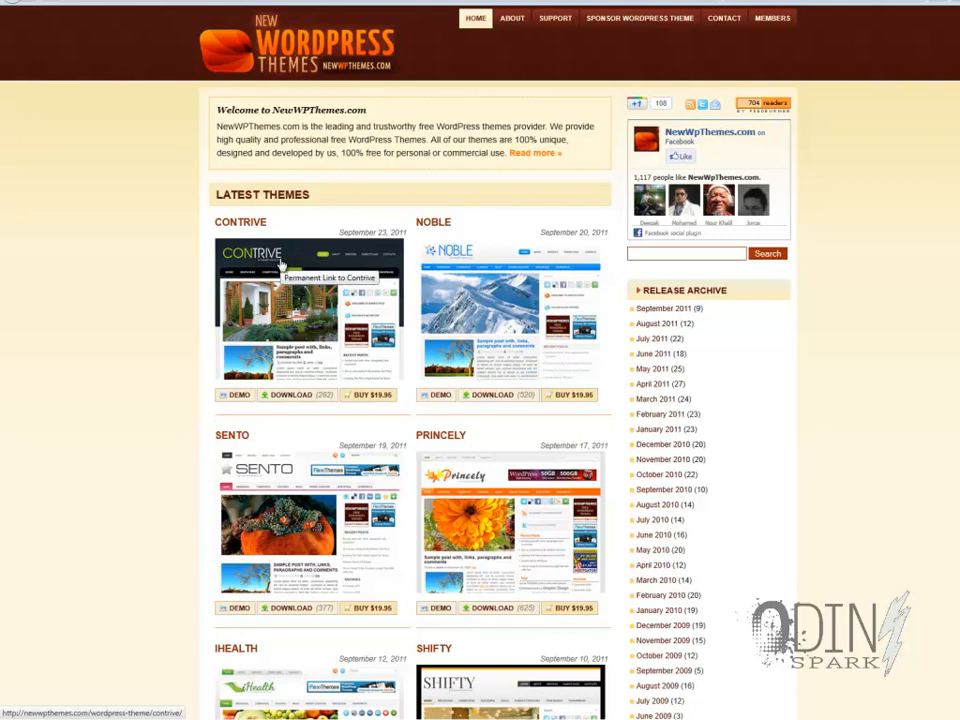
Open the live demo of the Contrive theme on NewWPThemes.com and look through its sample home page
click(238, 397)
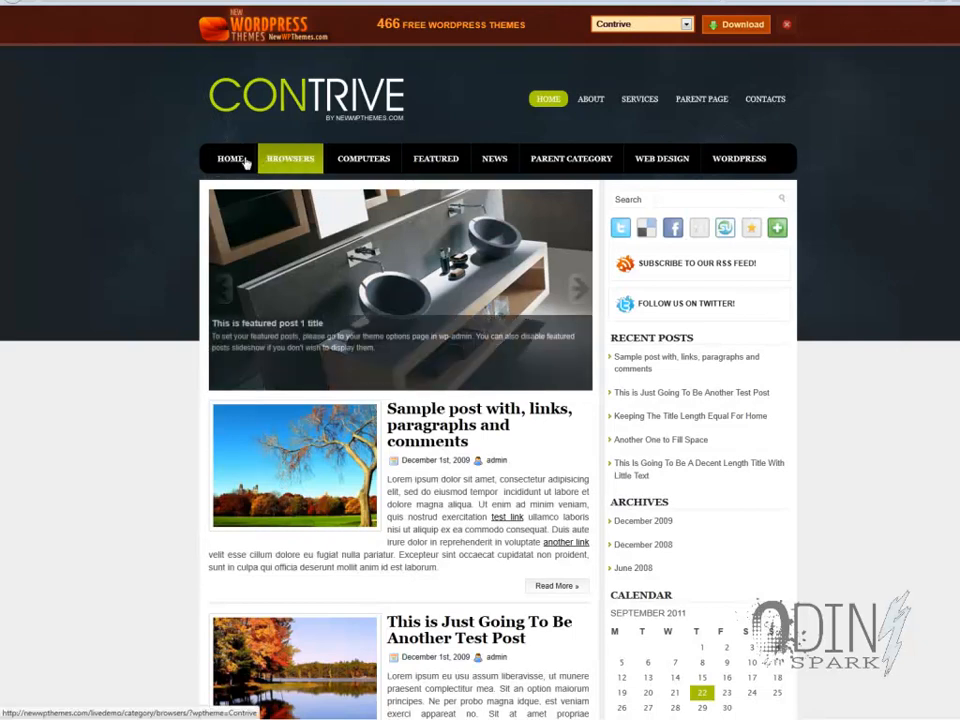
scroll(776, 257, down, 6)
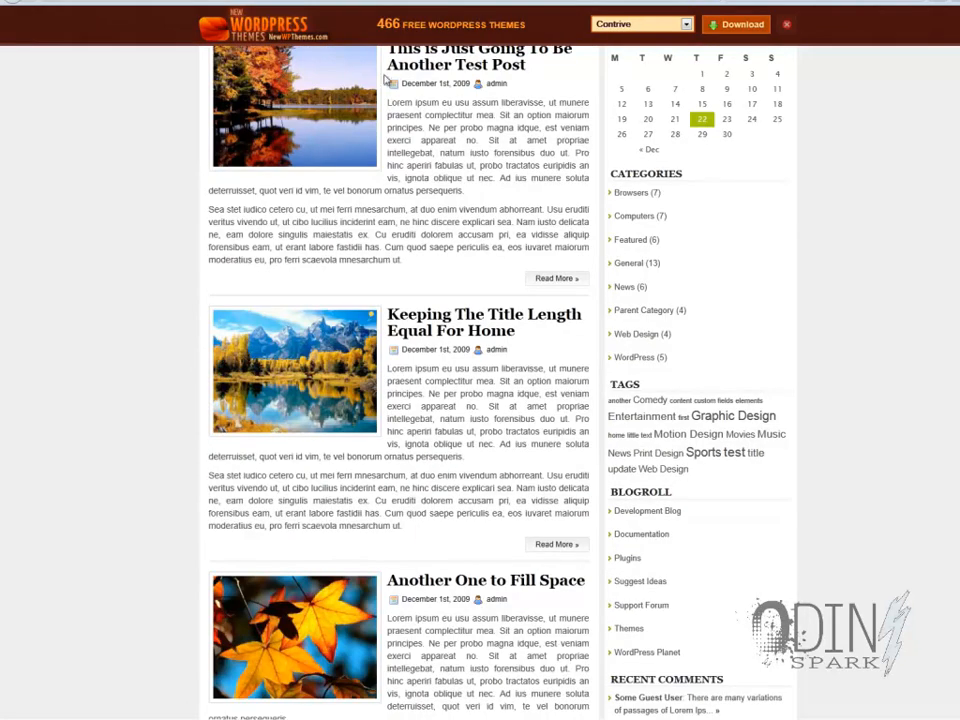
scroll(544, 460, down, 6)
scroll(543, 458, down, 2)
scroll(542, 456, up, 14)
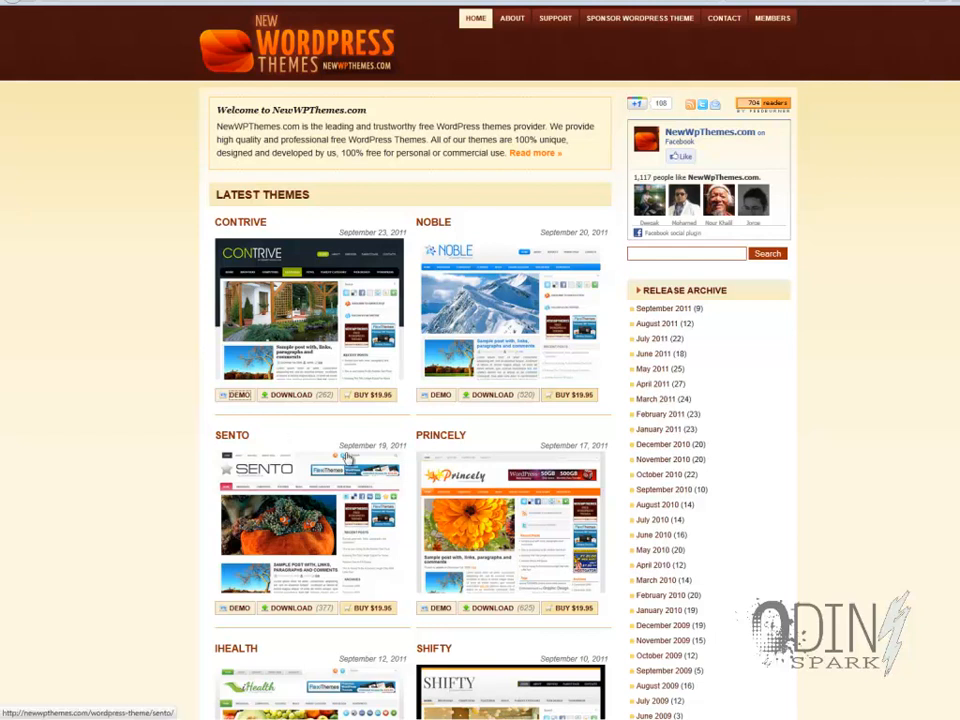
click(240, 396)
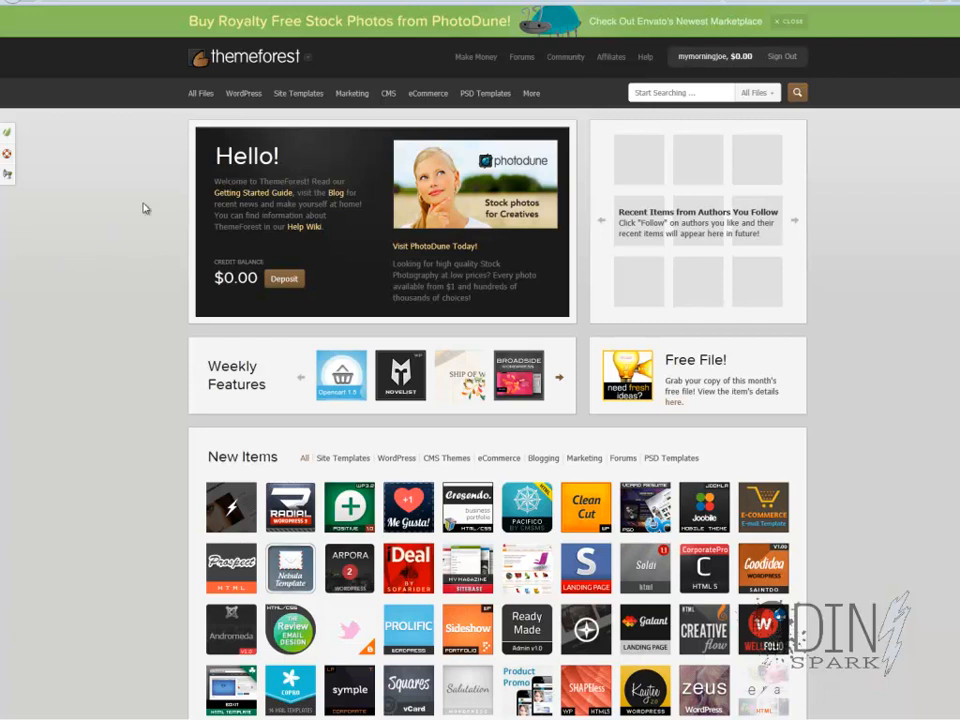
Open the Me Gusta! theme from ThemeForest's WordPress Blog / Magazine category and highlight its Regular Licence price
mouse_move(244, 98)
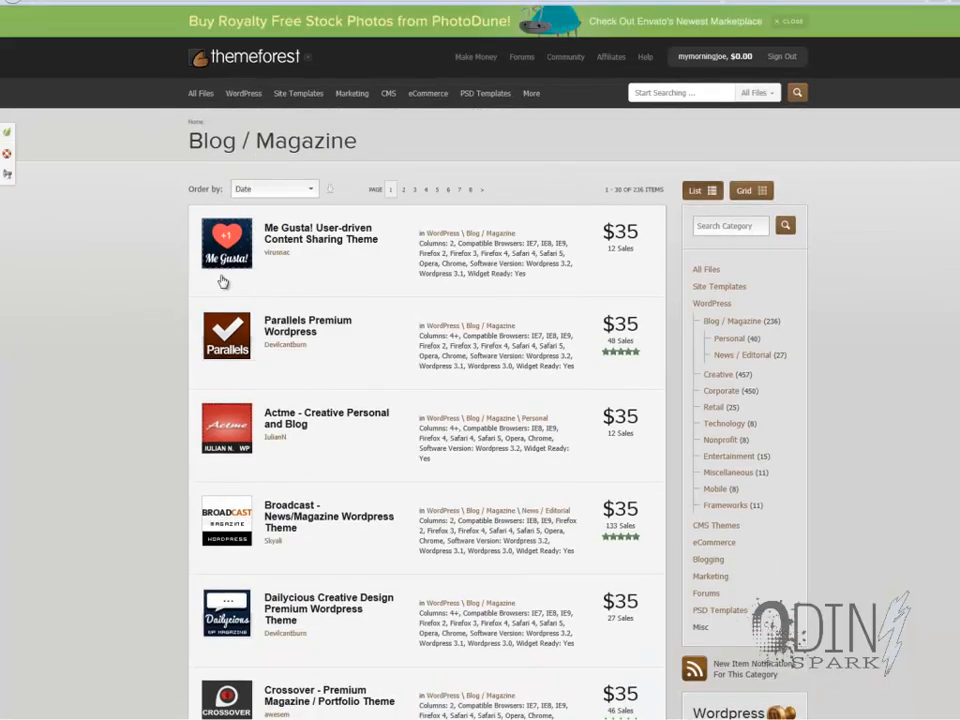
mouse_move(229, 250)
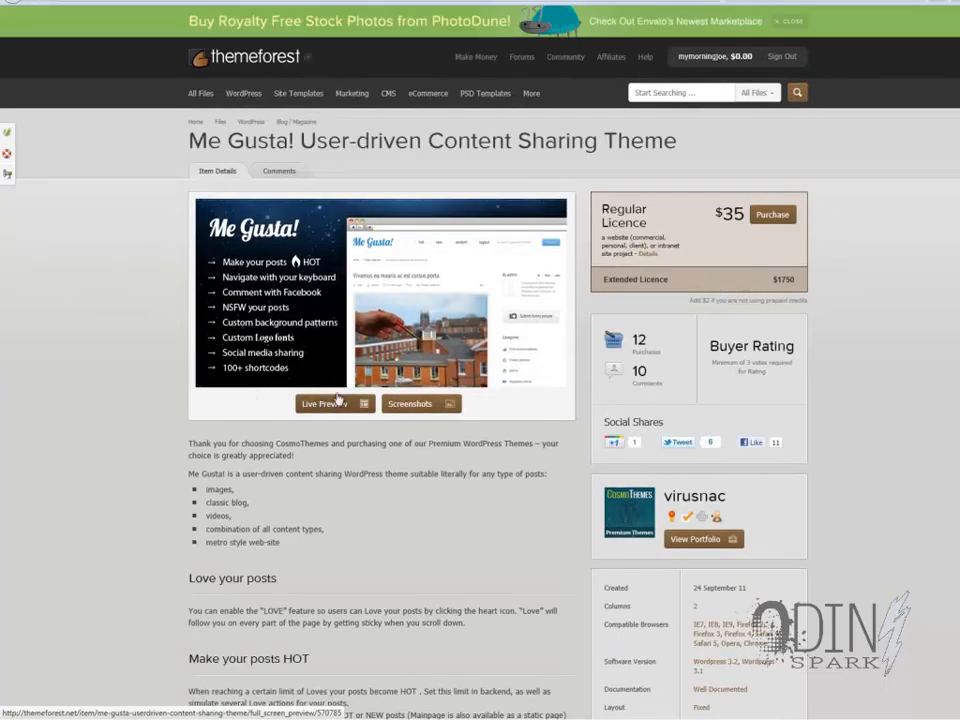
double_click(733, 215)
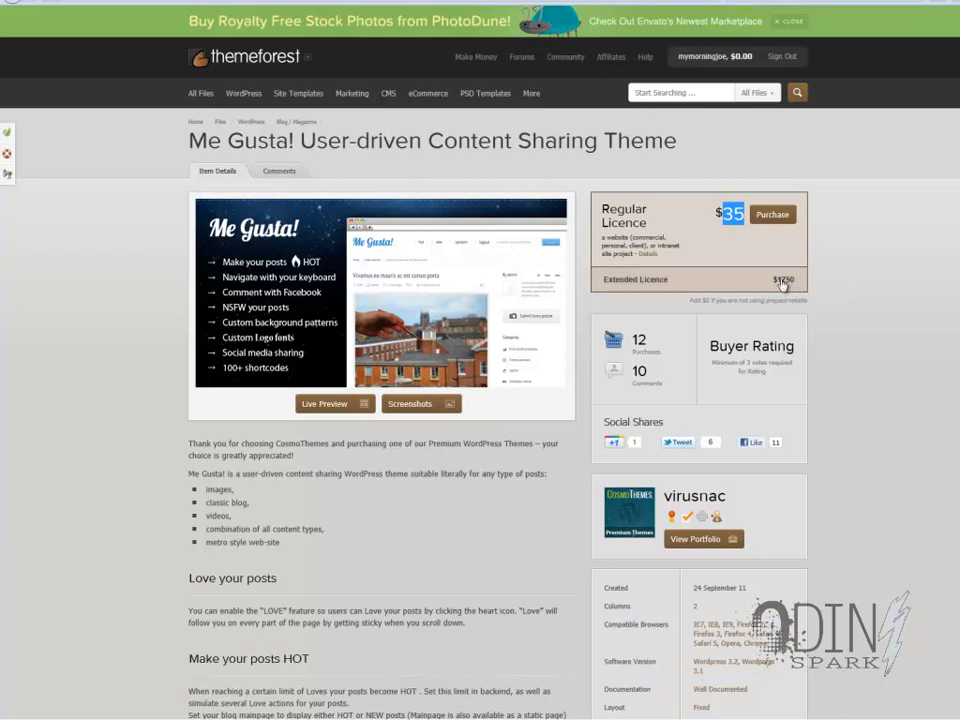
Open the live preview of Me Gusta!, dismiss the keyboard navigation overlay and look through its sample posts
click(330, 404)
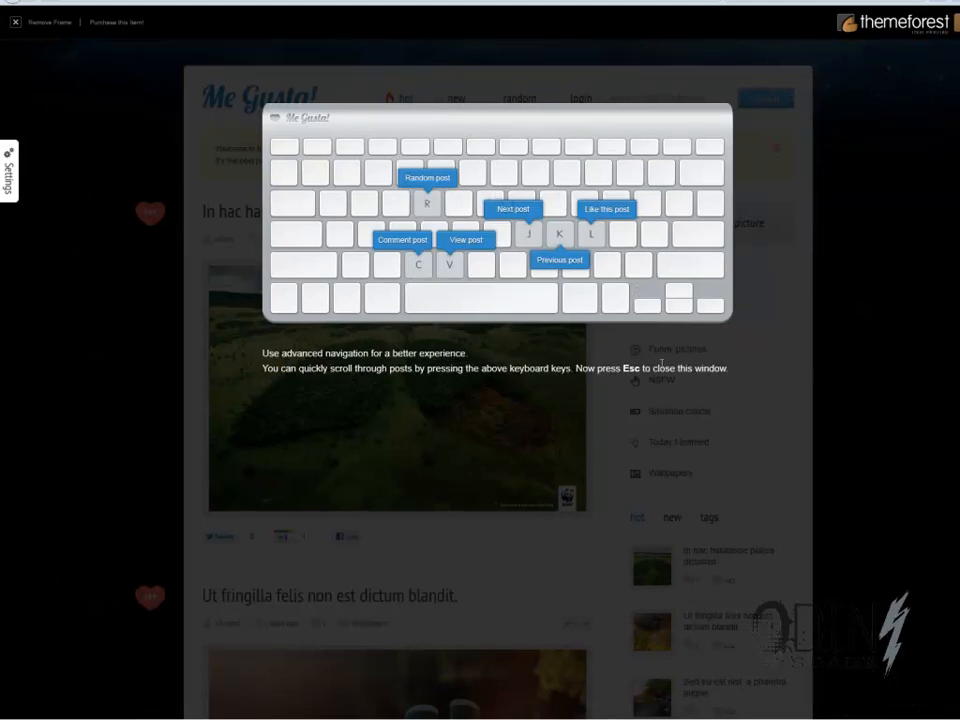
key(Escape)
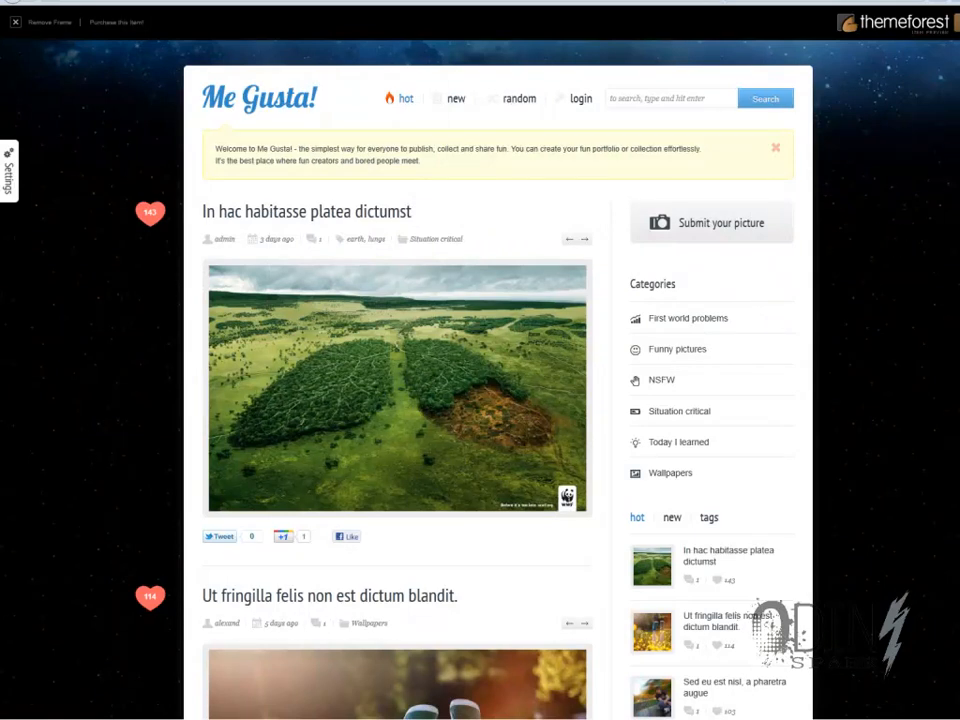
scroll(950, 131, down, 6)
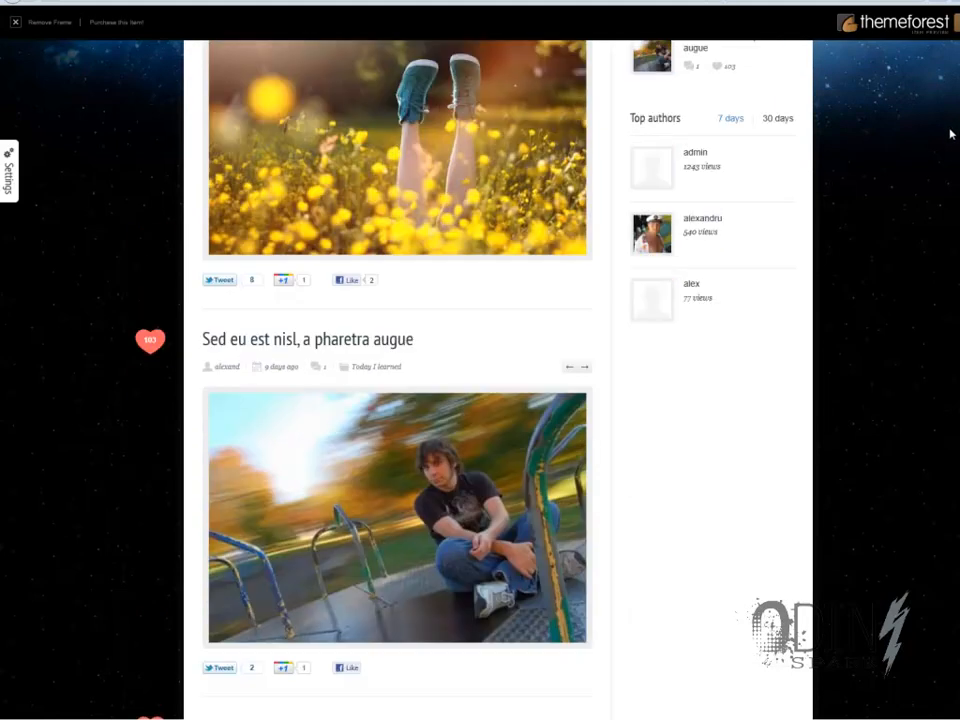
scroll(950, 131, down, 8)
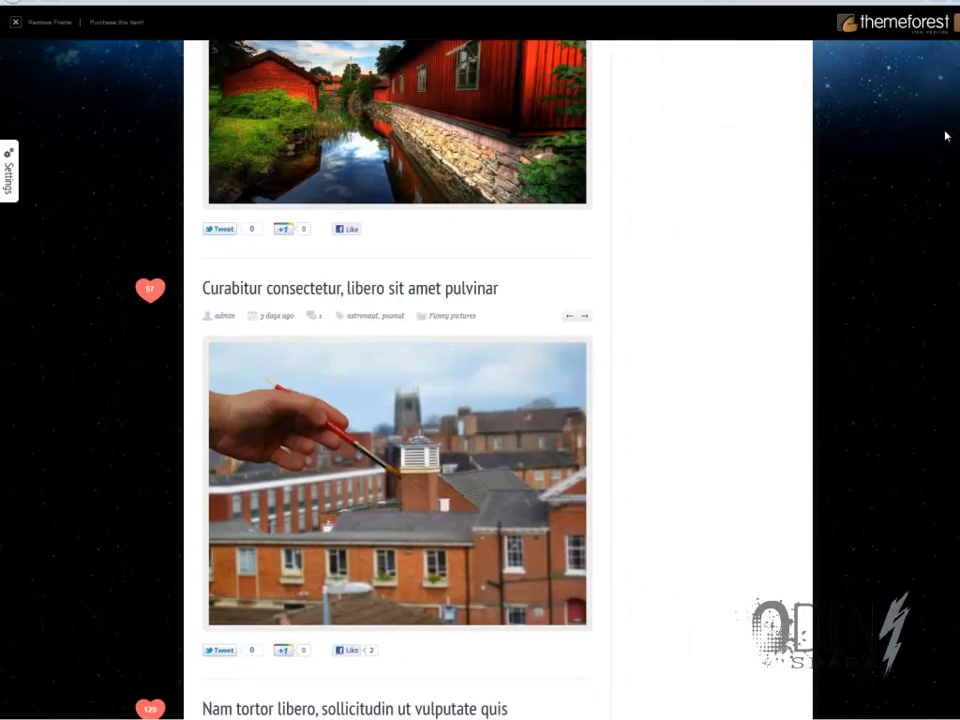
scroll(946, 135, down, 10)
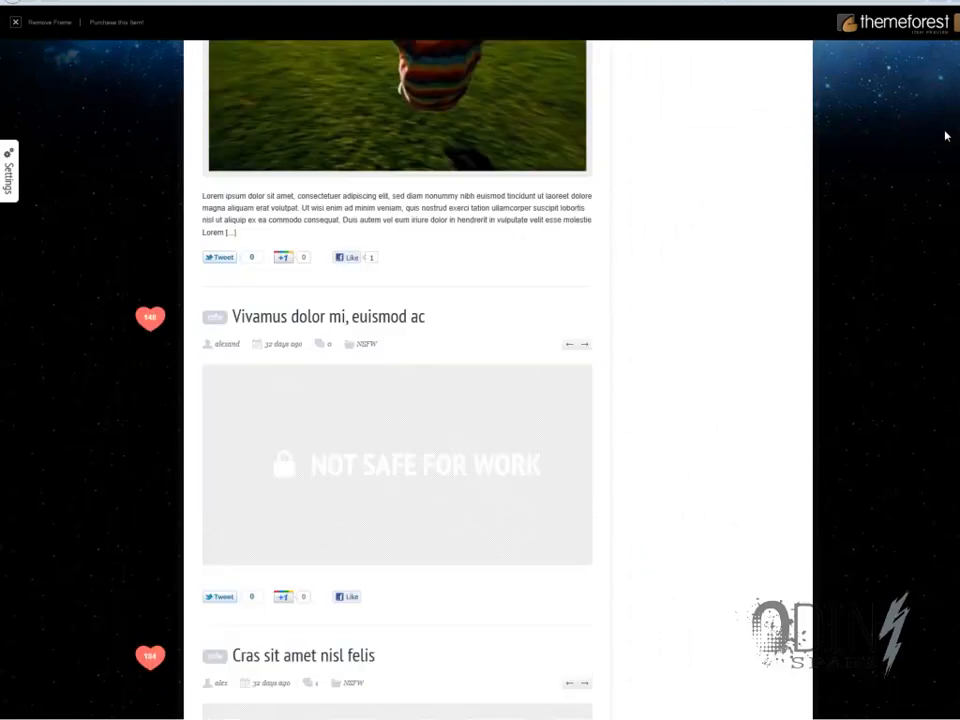
scroll(946, 135, up, 18)
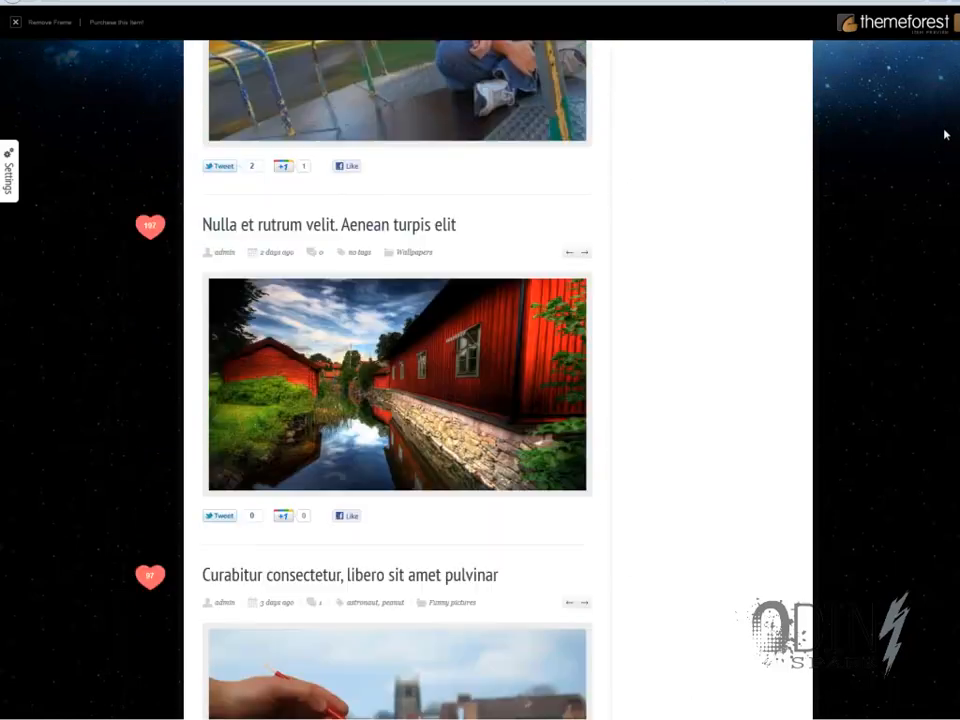
scroll(941, 132, up, 8)
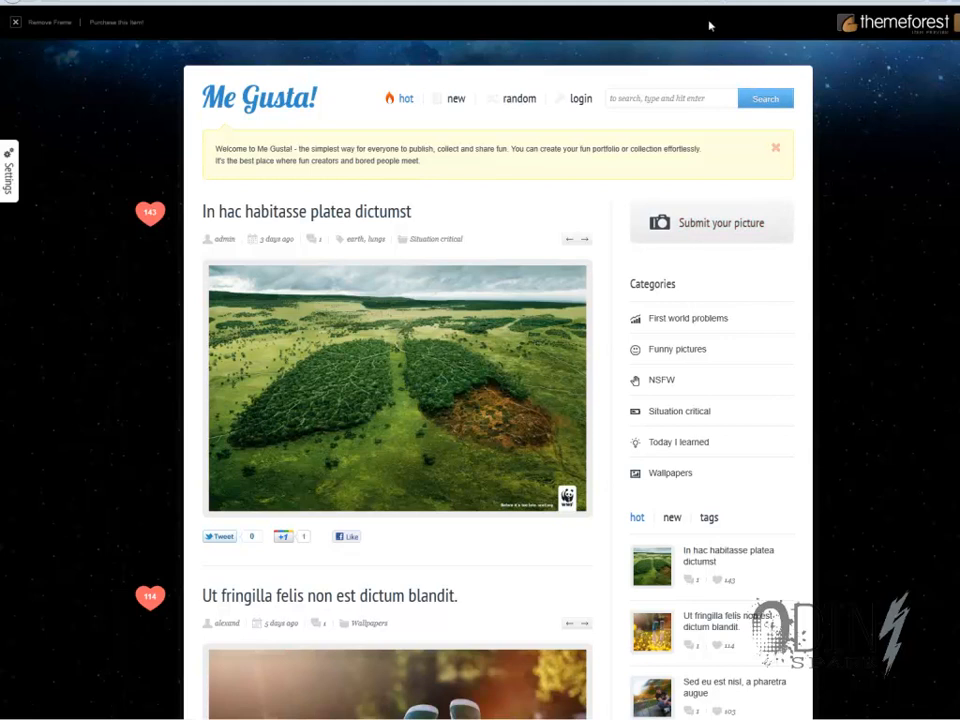
Return to the Me Gusta! item page and view the theme categories offered under WordPress
key(ctrl+shift+Tab)
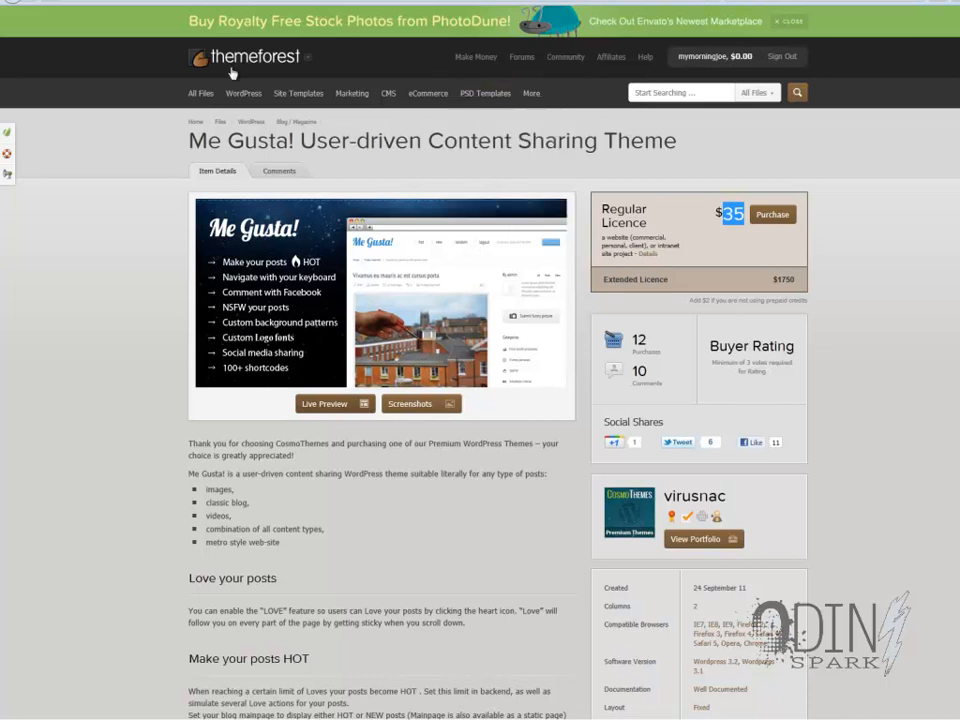
mouse_move(240, 100)
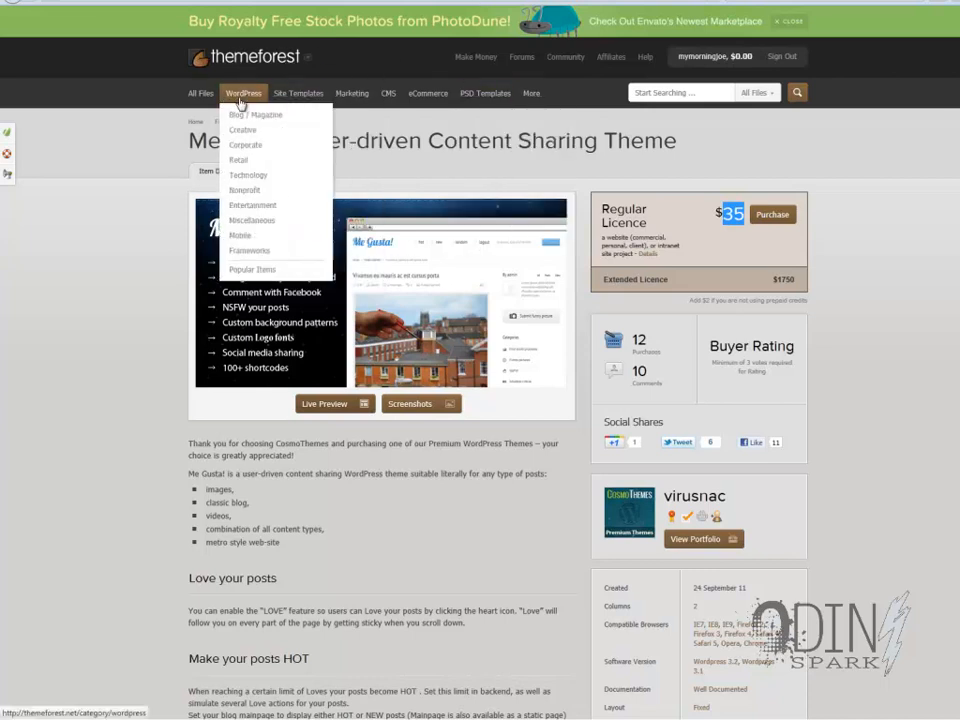
mouse_move(290, 100)
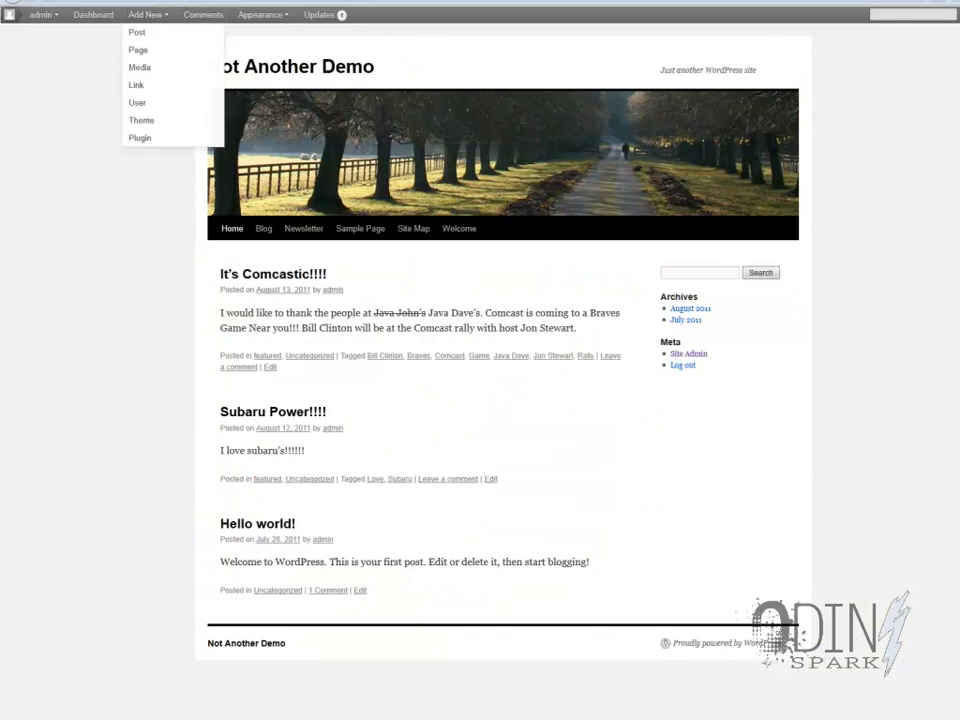
Switch to the Not Another Demo WordPress site and open the theme upload page in its admin area
click(156, 2)
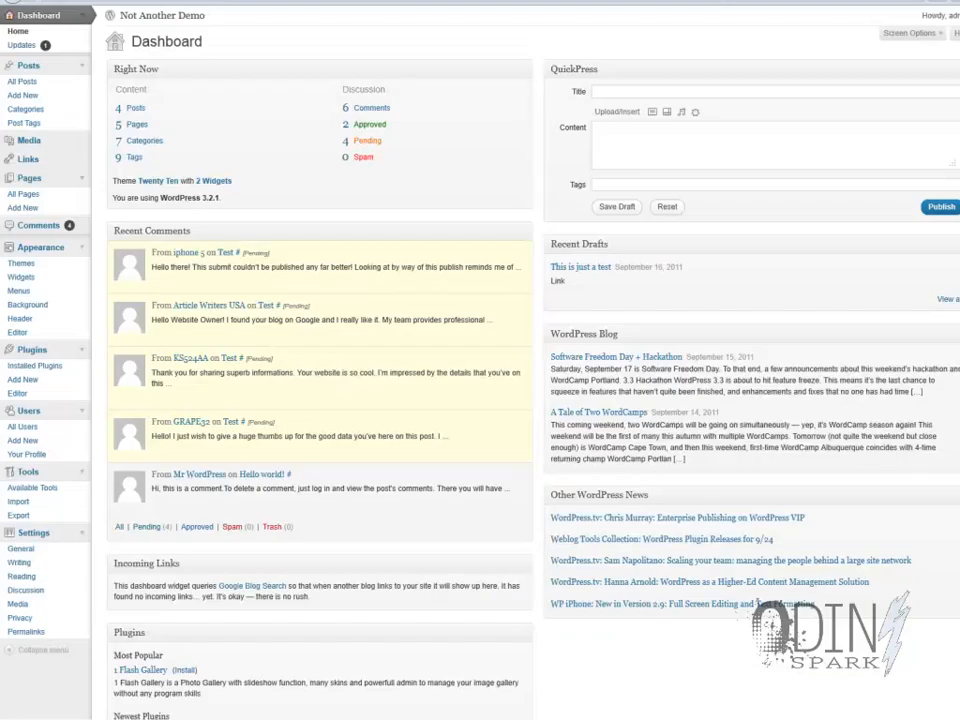
click(24, 265)
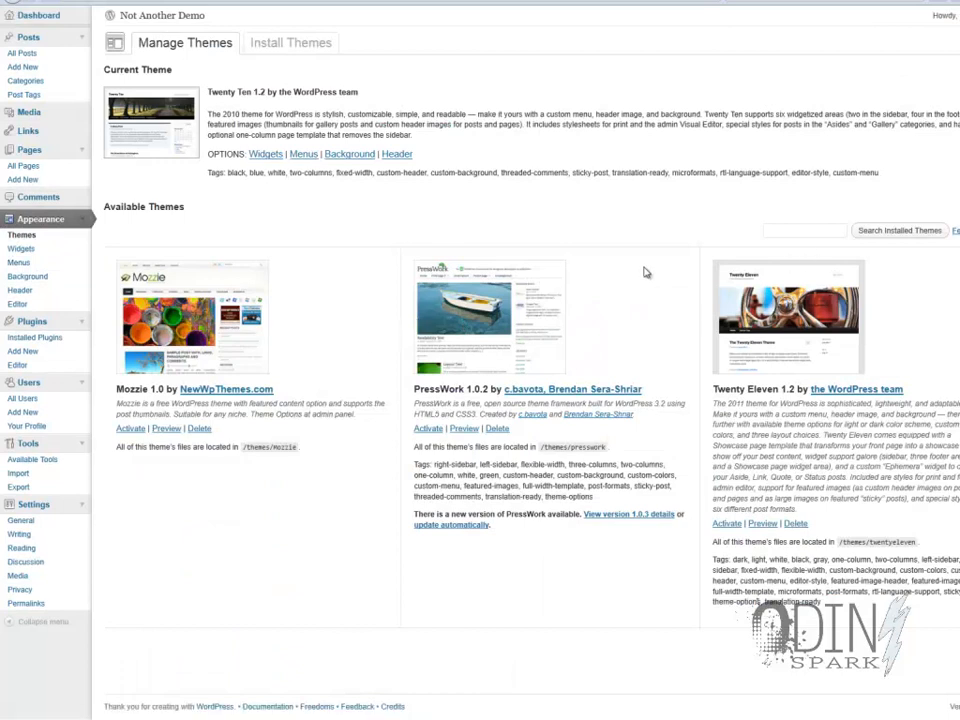
click(281, 44)
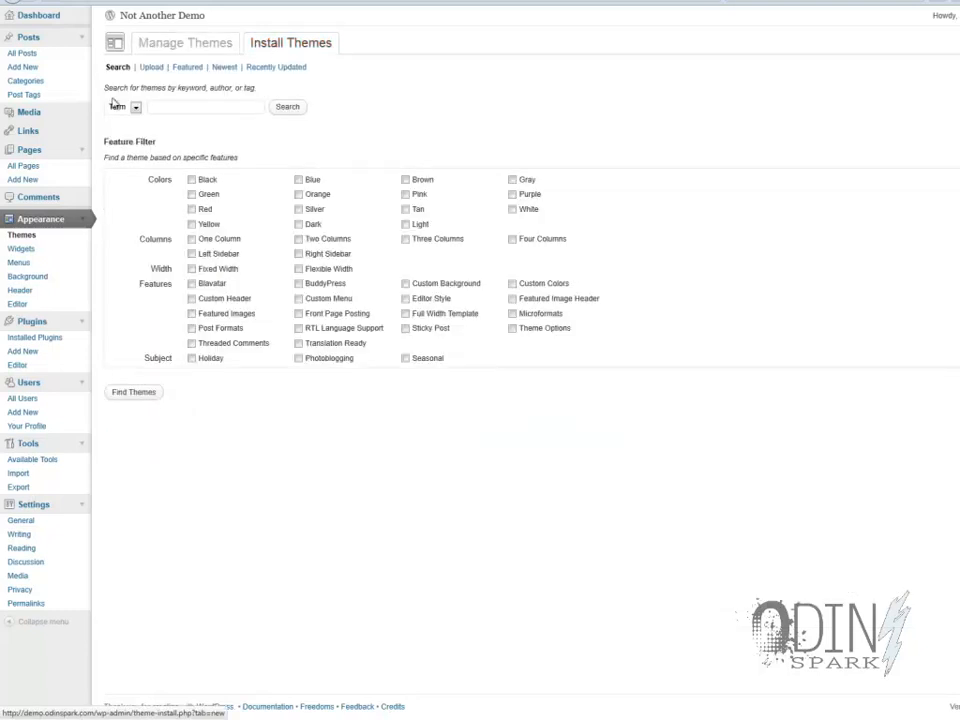
click(150, 68)
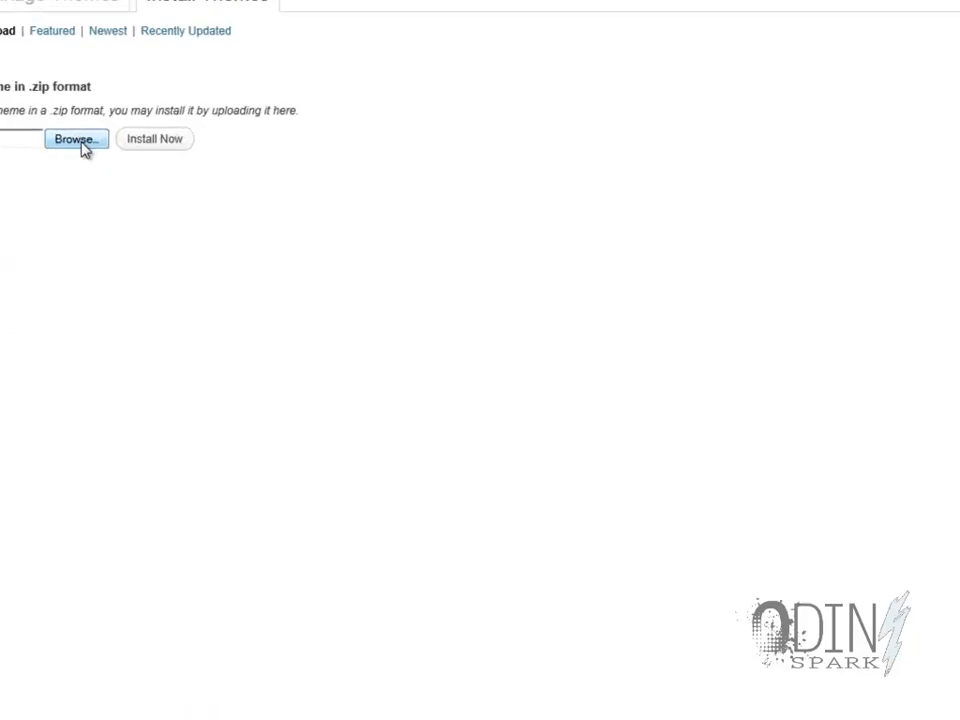
Upload and install the Noble.zip theme file, and activate the Noble theme
click(78, 139)
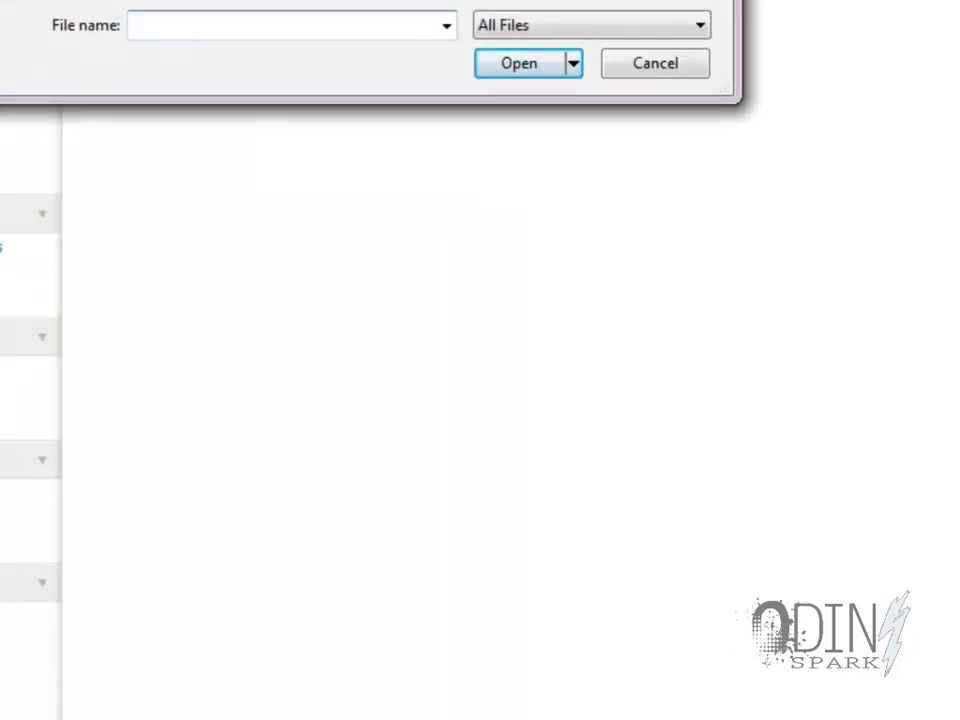
double_click(254, 22)
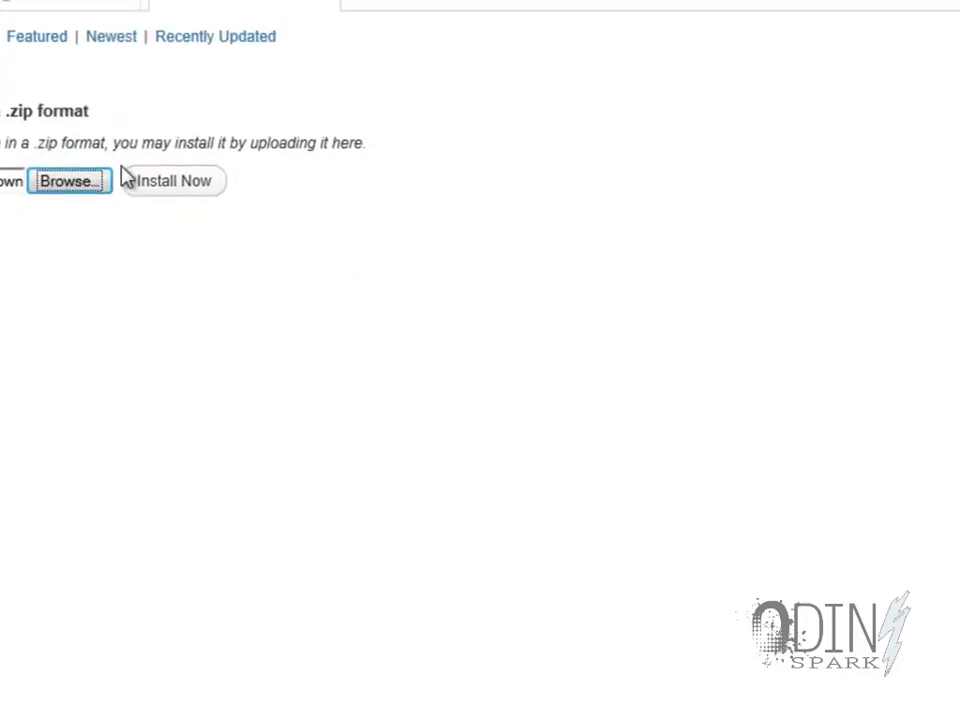
click(206, 200)
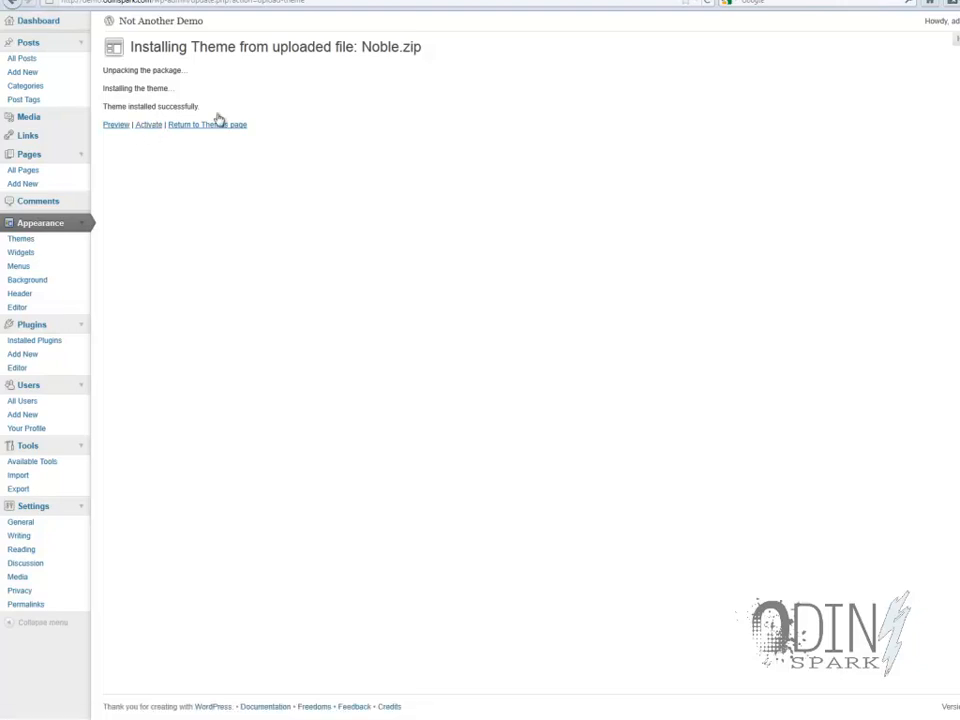
click(149, 125)
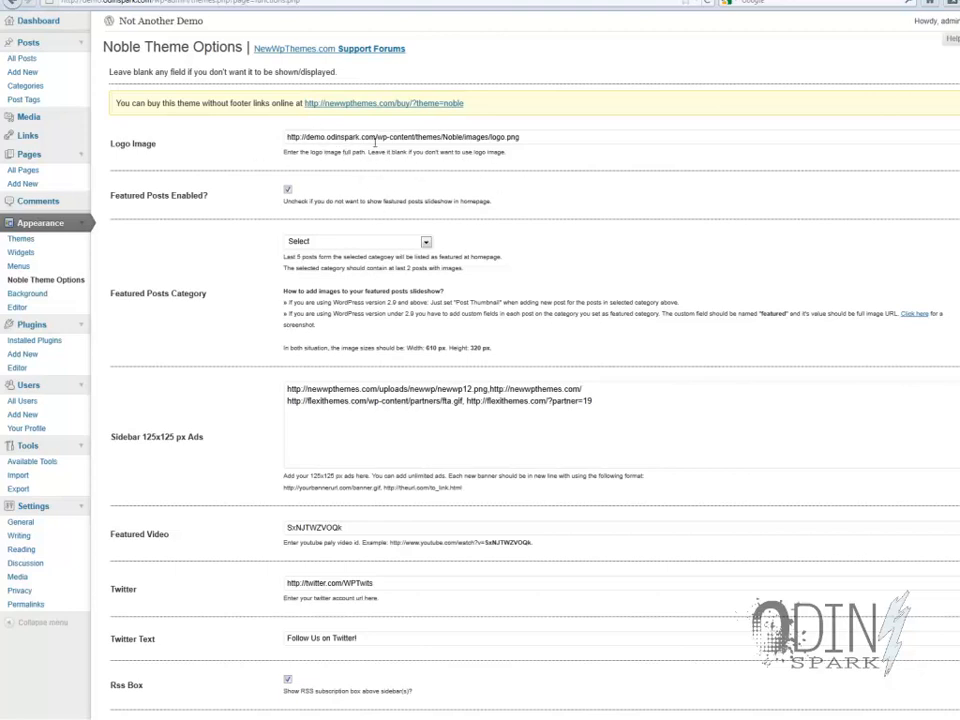
Check the logo image path in the Noble theme options and set the Featured Posts Category to featured
drag(293, 137, 519, 133)
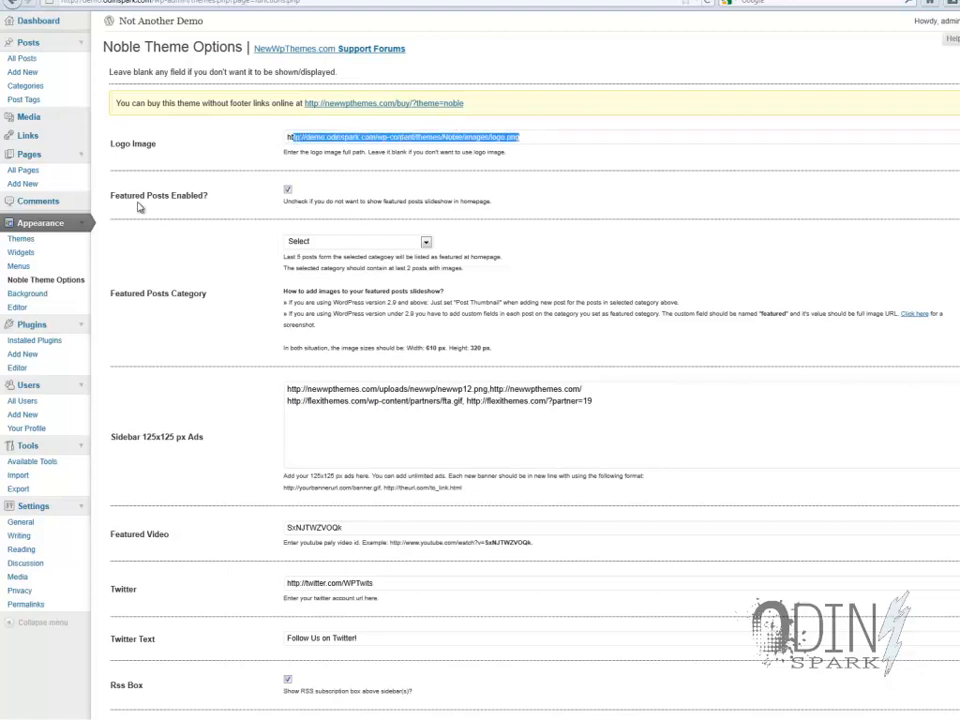
click(338, 244)
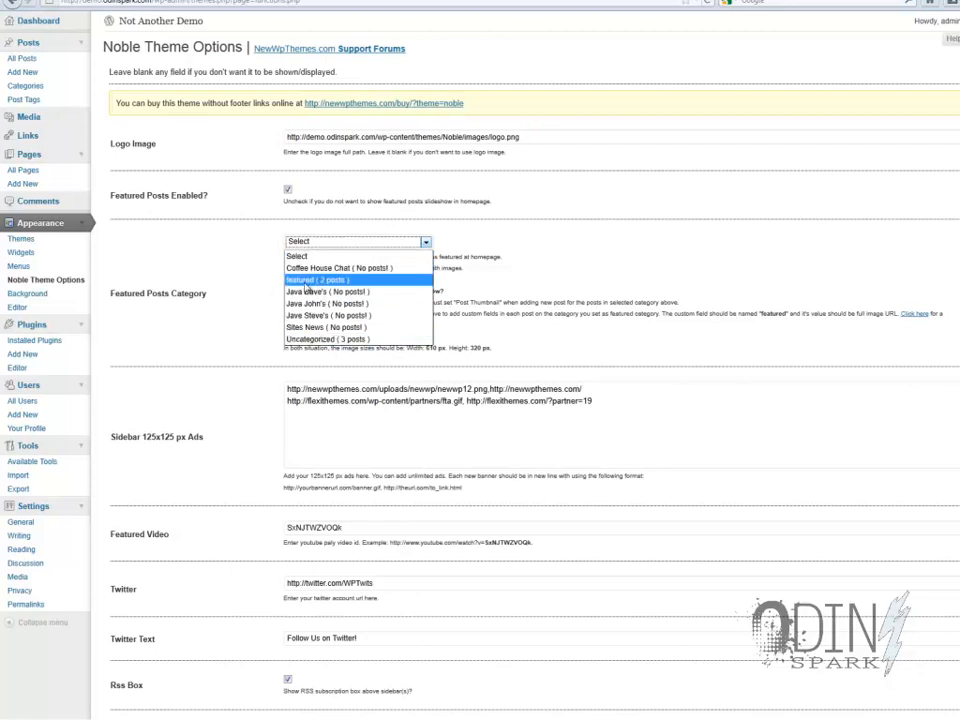
click(307, 281)
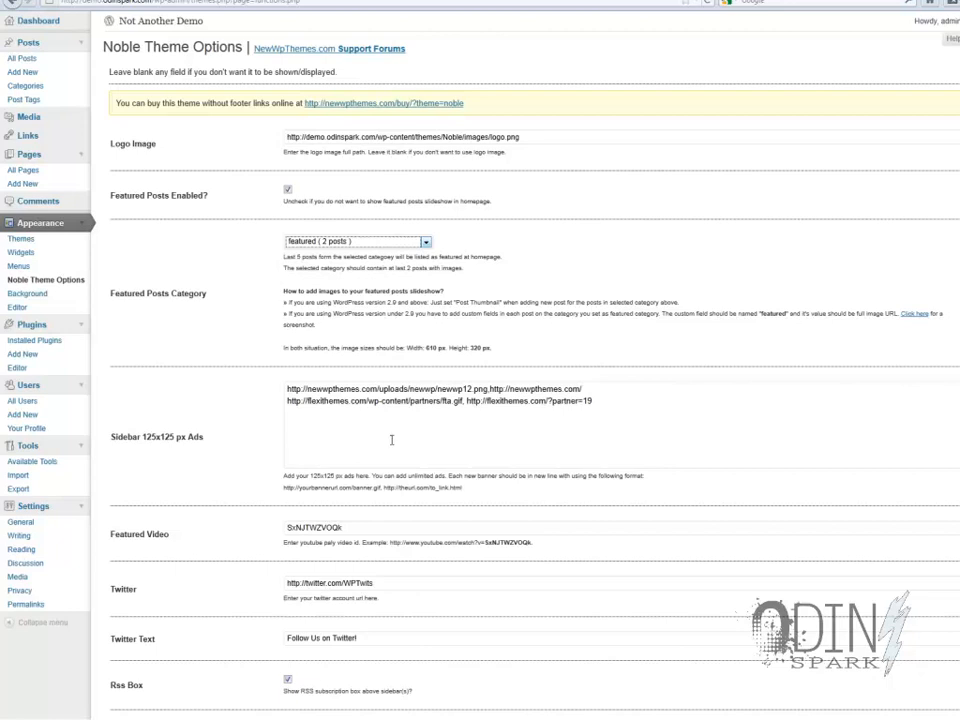
Clear all default entries from the Sidebar 125x125 px Ads setting
key(ctrl+a)
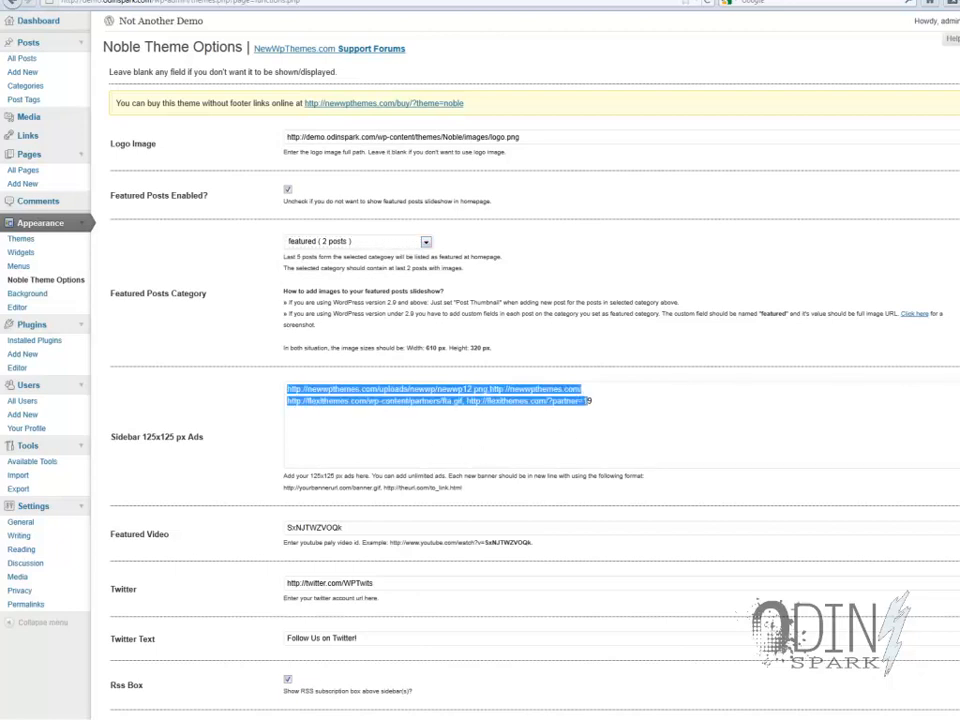
key(BackSpace)
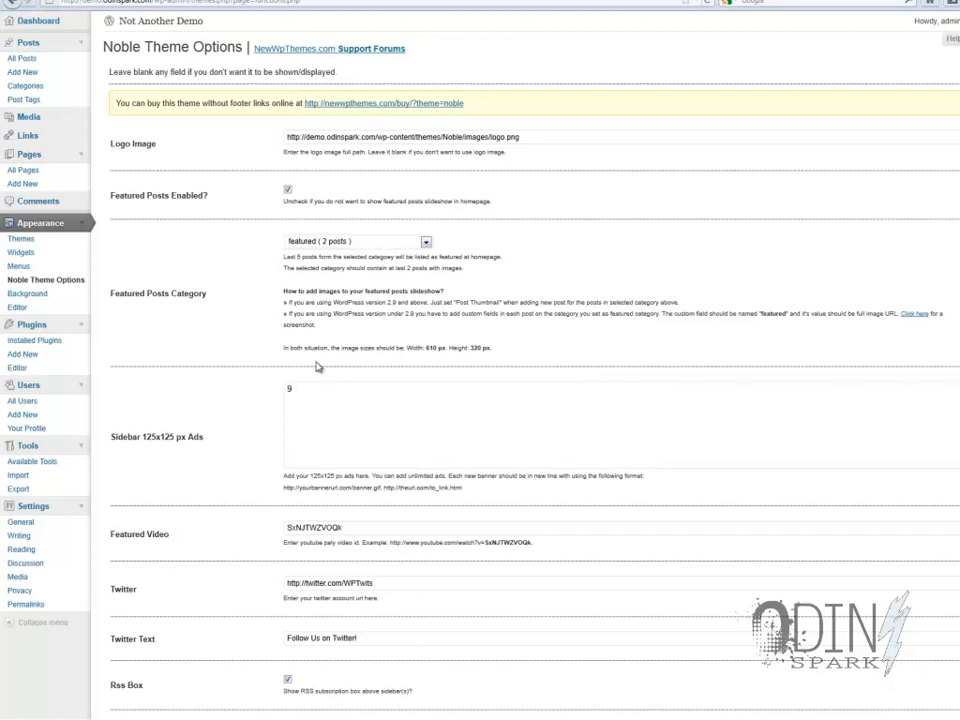
drag(318, 396, 142, 400)
Review the Featured Video, Twitter and Twitter Text settings in the Noble theme options
drag(119, 541, 231, 549)
click(350, 584)
double_click(345, 583)
click(313, 638)
drag(292, 638, 410, 639)
click(243, 641)
Remove the default Sidebar 1 Bottom Banner code and save the Noble theme options
scroll(244, 649, down, 3)
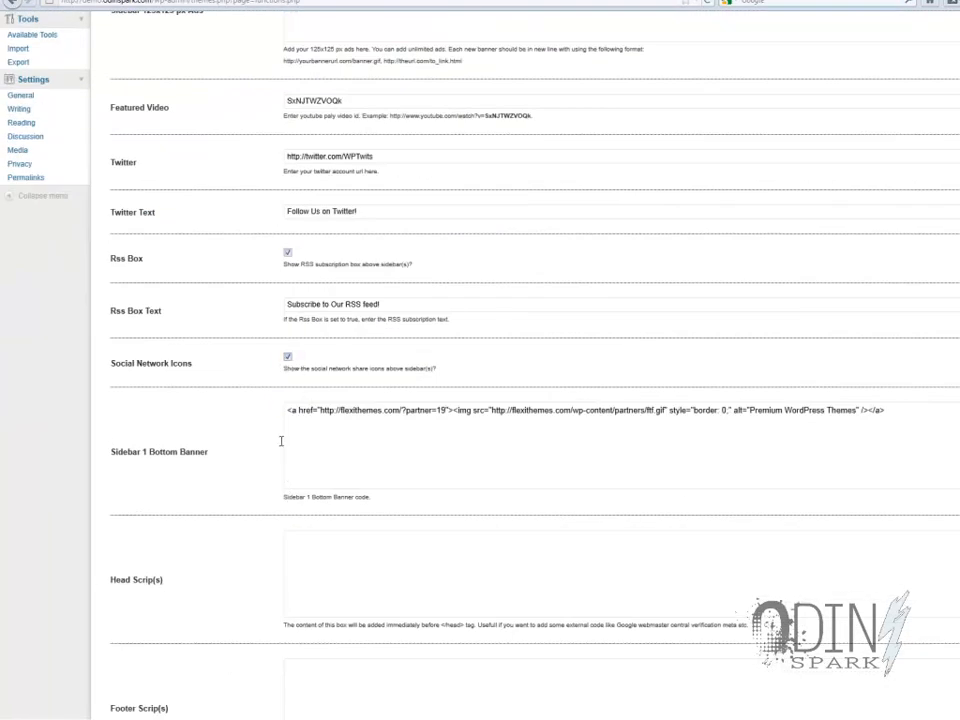
drag(891, 413, 76, 322)
key(BackSpace)
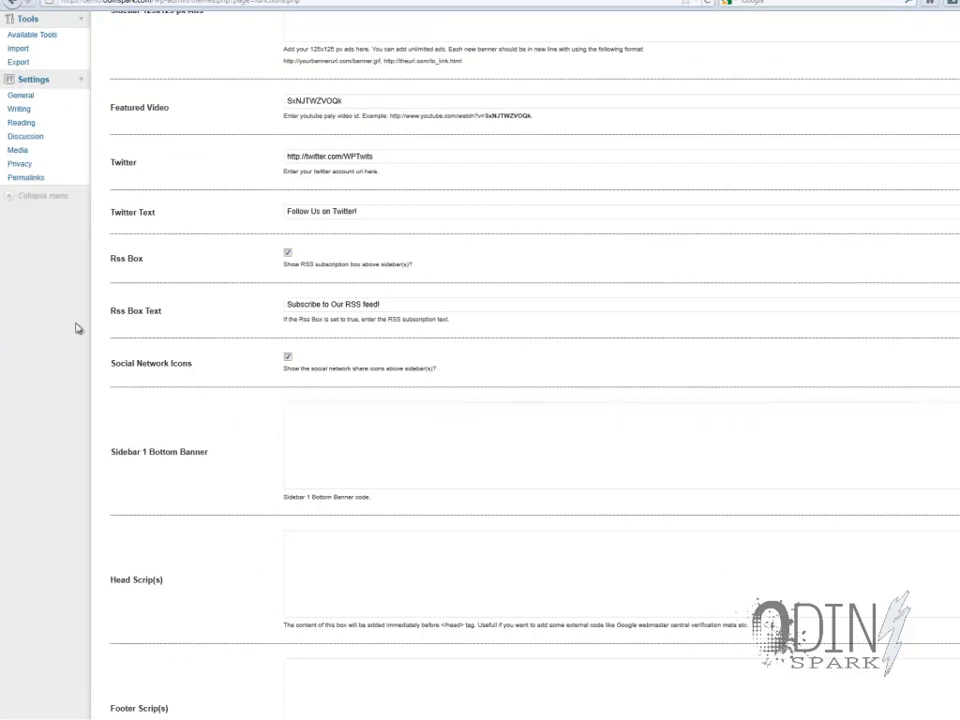
scroll(110, 470, down, 3)
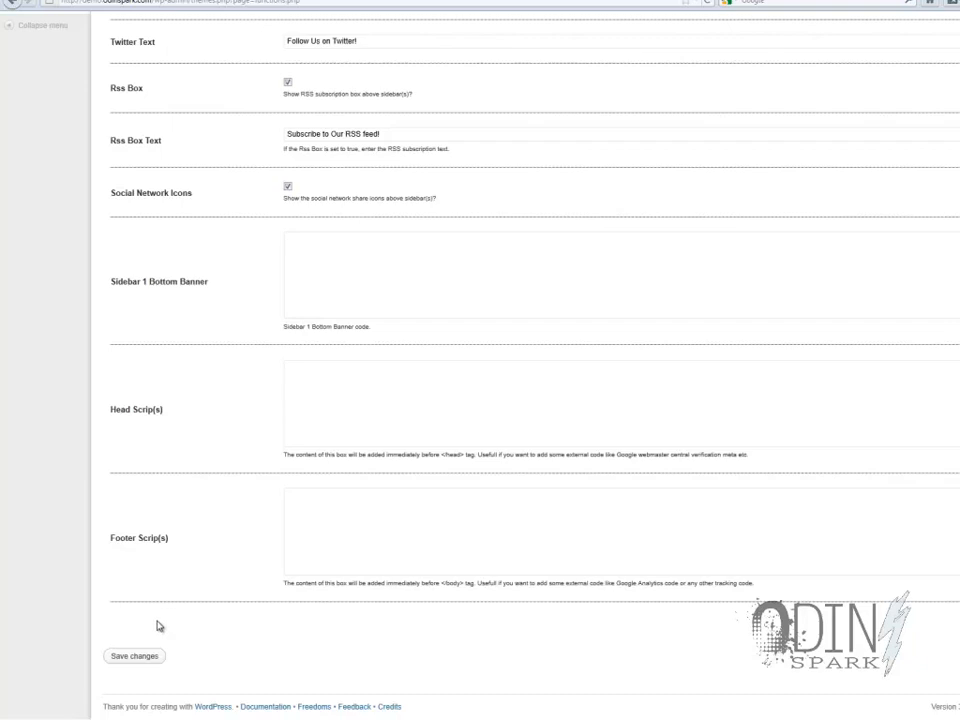
click(152, 664)
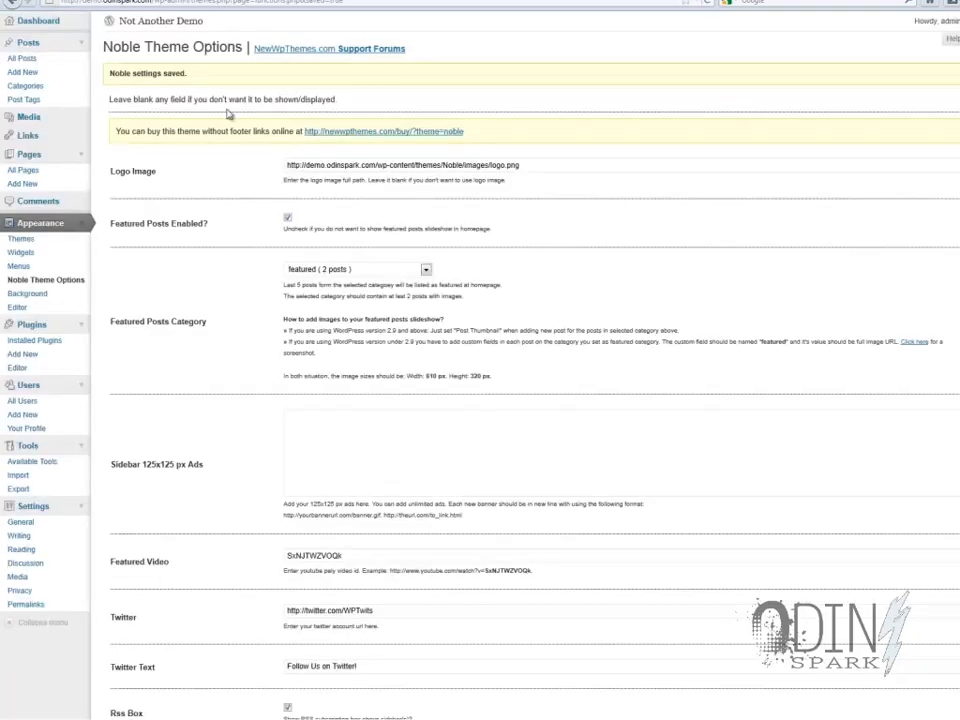
Open the Not Another Demo home page and reload it to view the site with the Noble theme
click(160, 21)
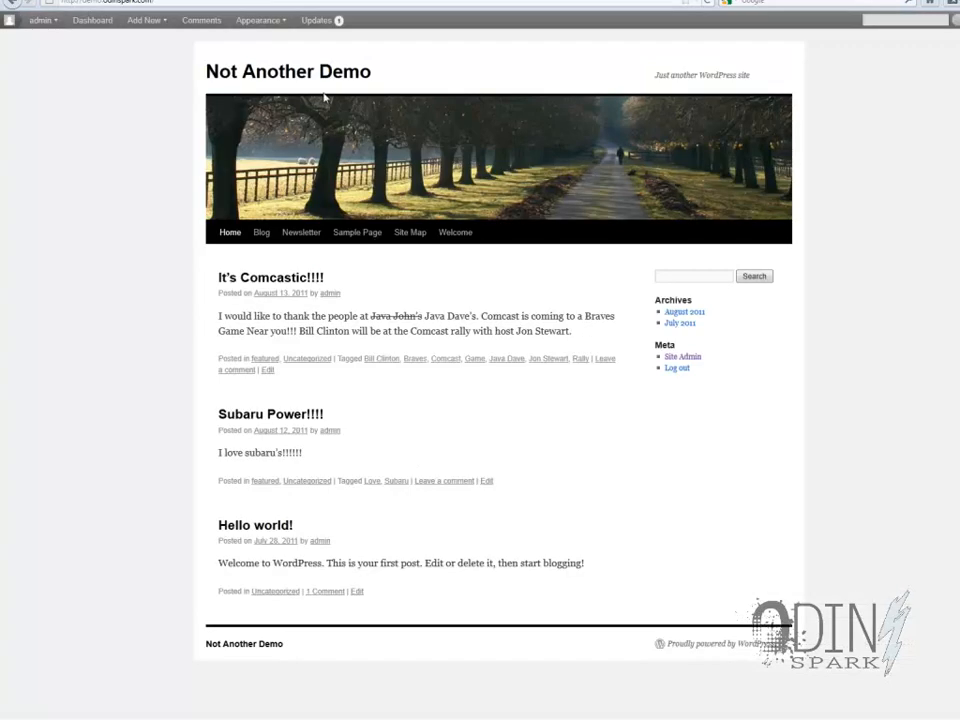
right_click(102, 119)
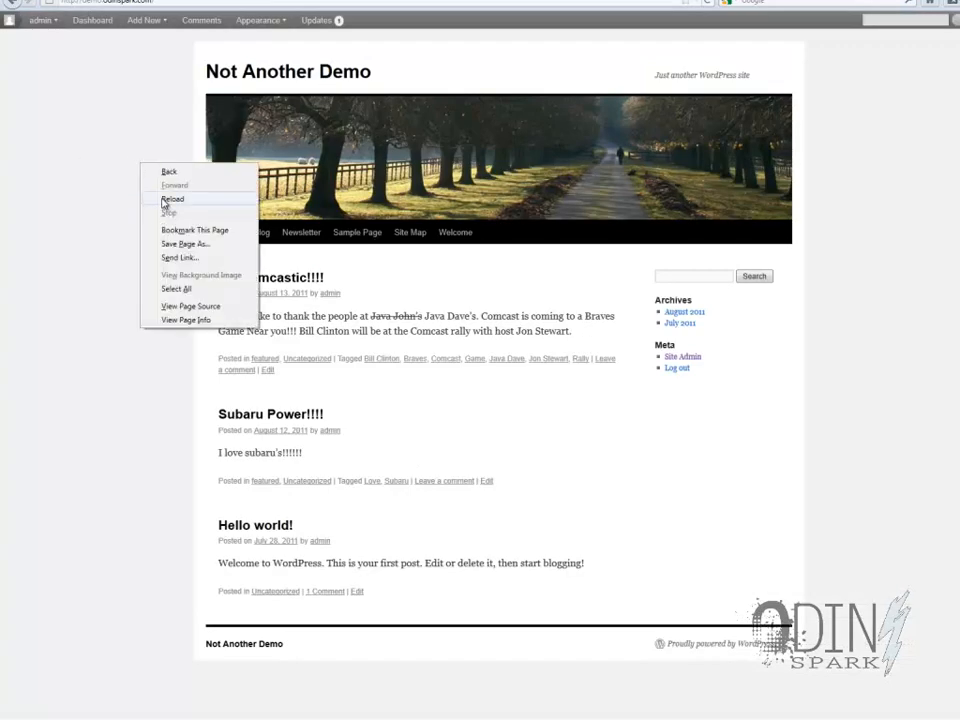
click(135, 158)
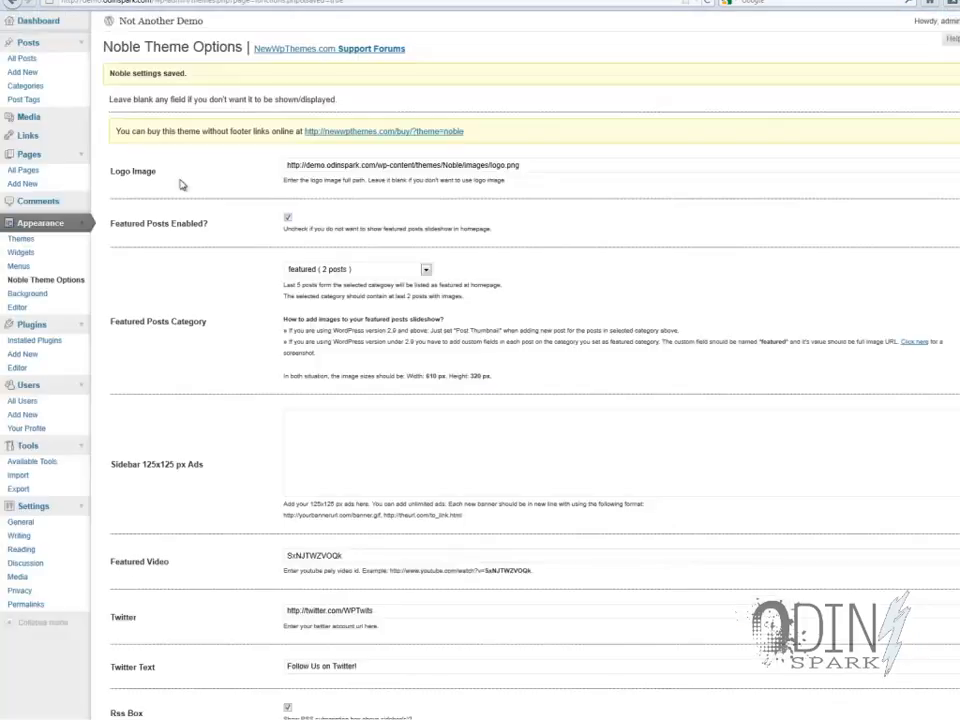
Check the categories assigned to the "It's Comcastic!!!!" post in Quick Edit and close it without changes
click(32, 62)
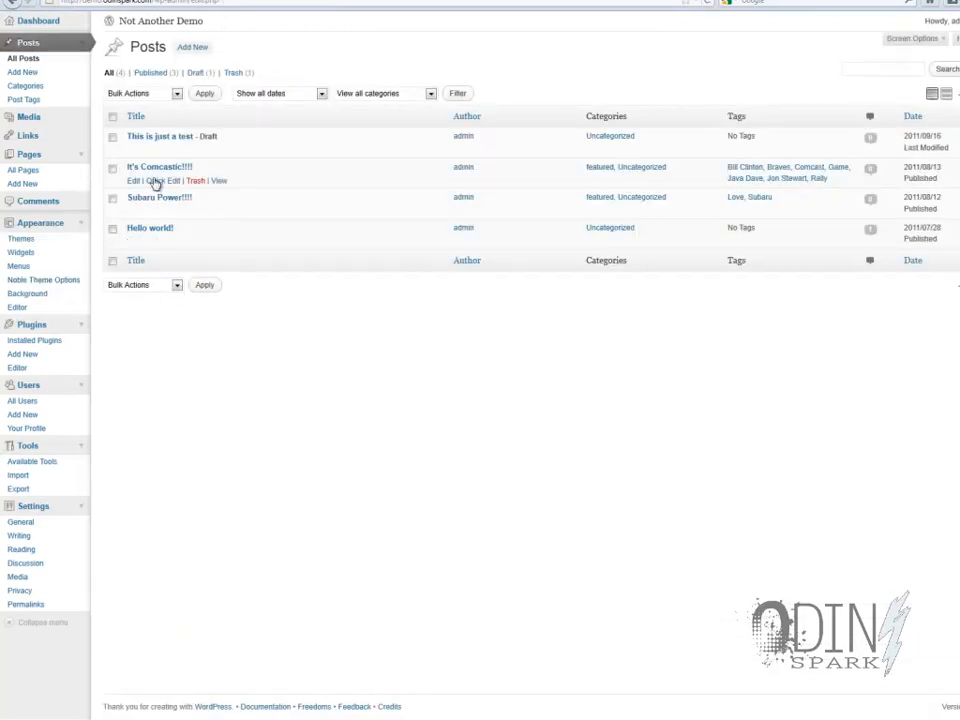
click(155, 181)
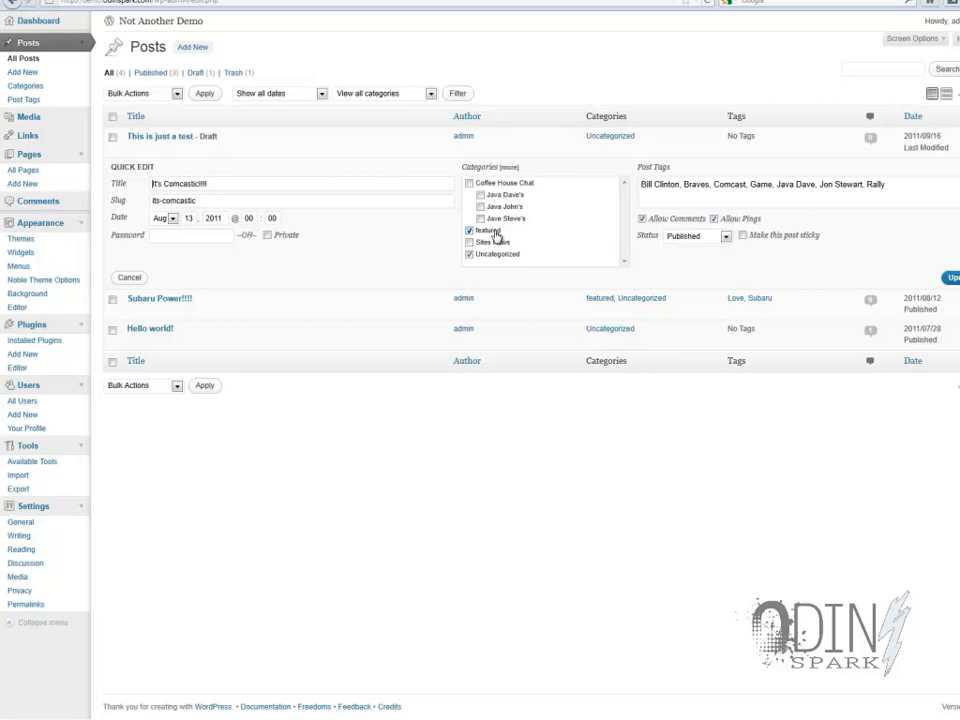
click(128, 279)
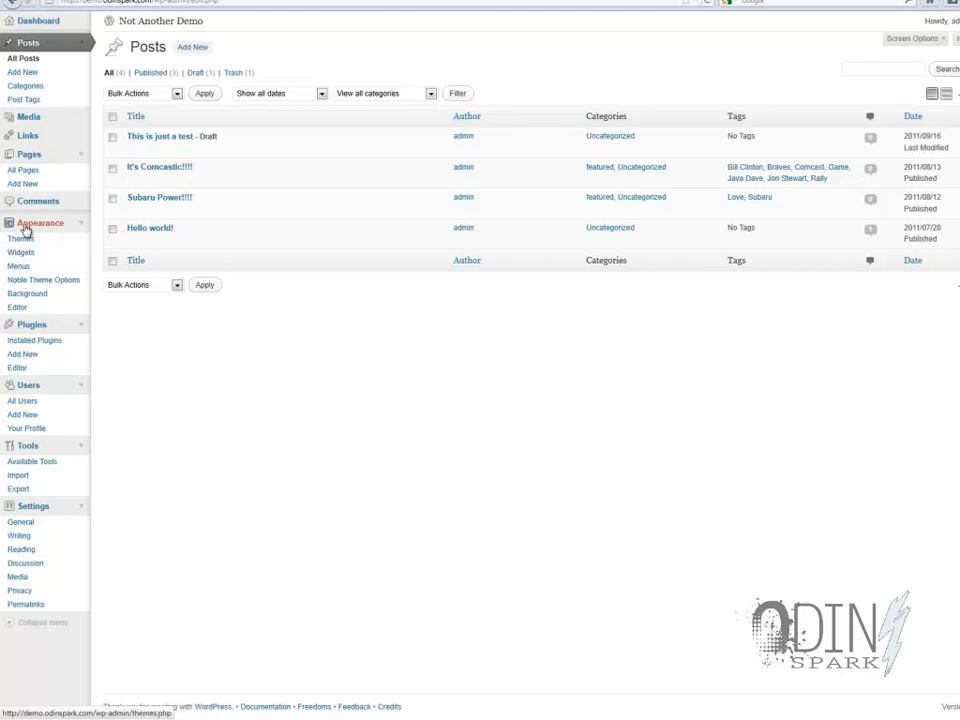
Reselect featured as the Featured Posts Category in the Noble theme options and read the note about required posts with images
click(77, 288)
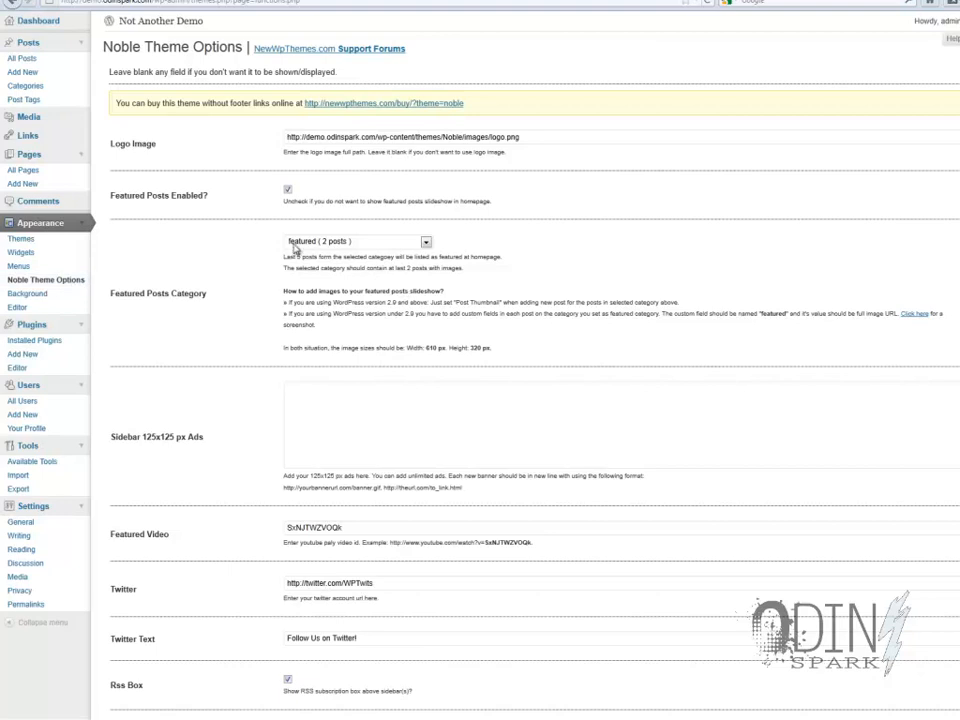
click(293, 244)
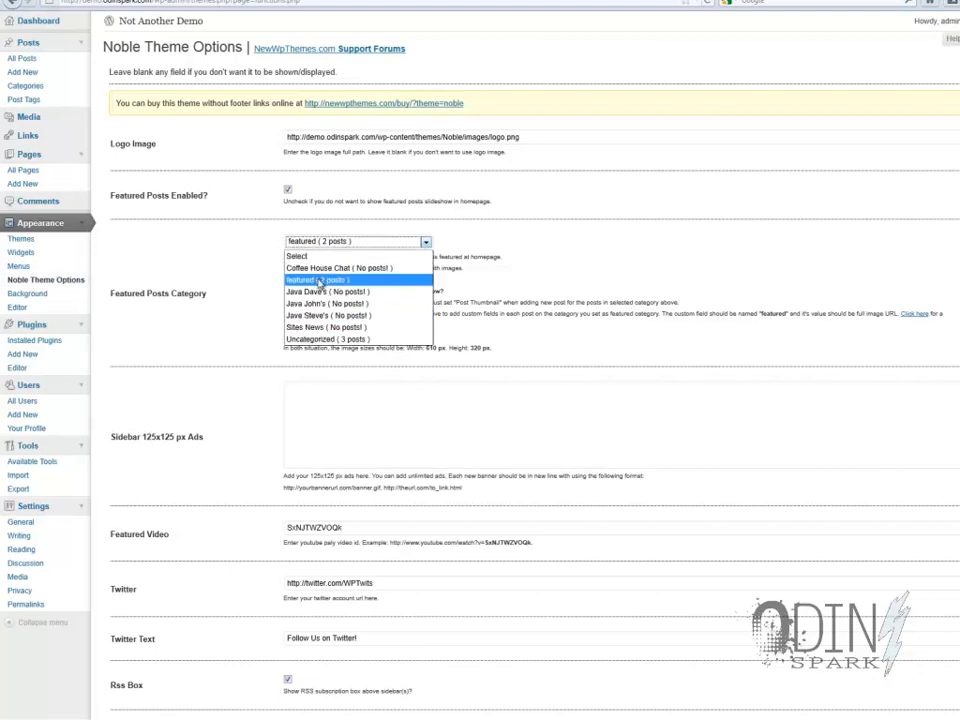
click(320, 280)
drag(284, 256, 462, 268)
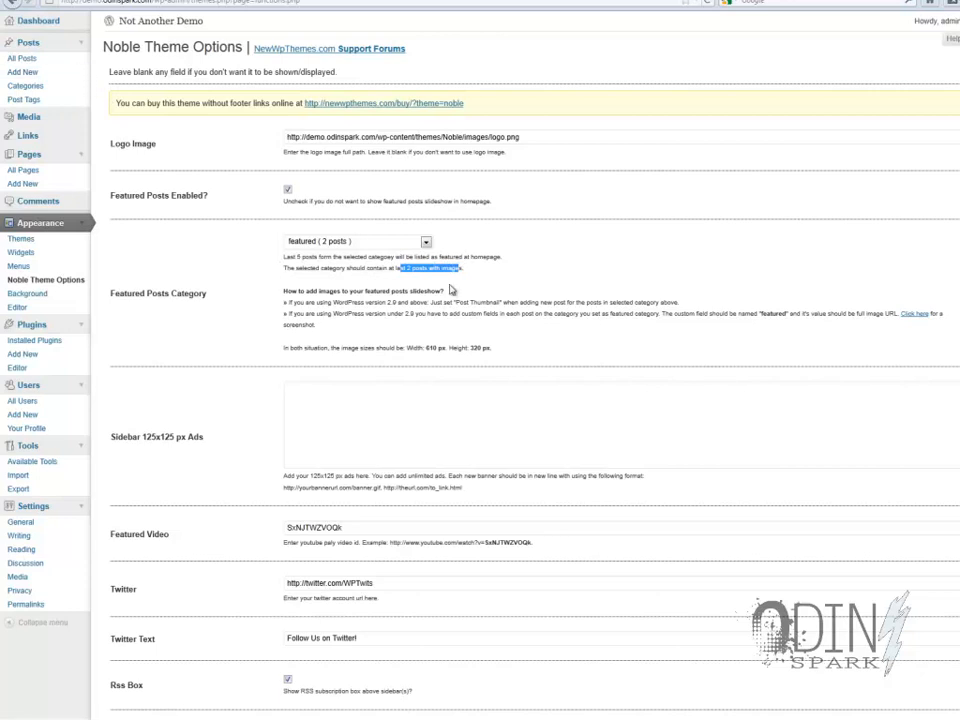
Open the "It's Comcastic!!!!" post for editing and inspect the comcast-logo image details in its gallery
click(26, 59)
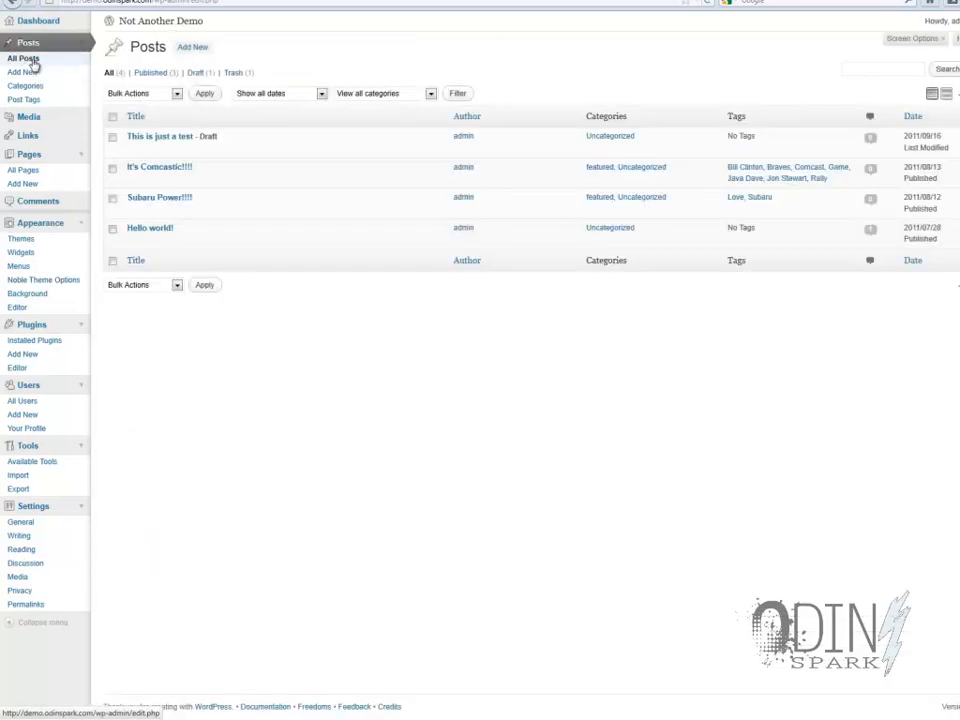
click(132, 183)
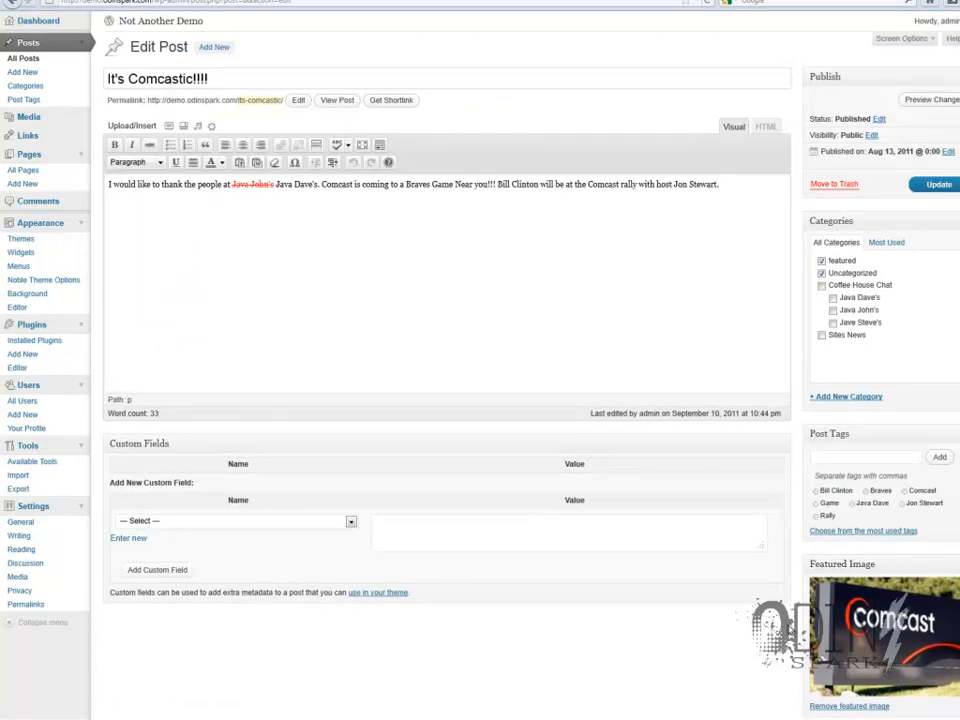
scroll(578, 474, down, 1)
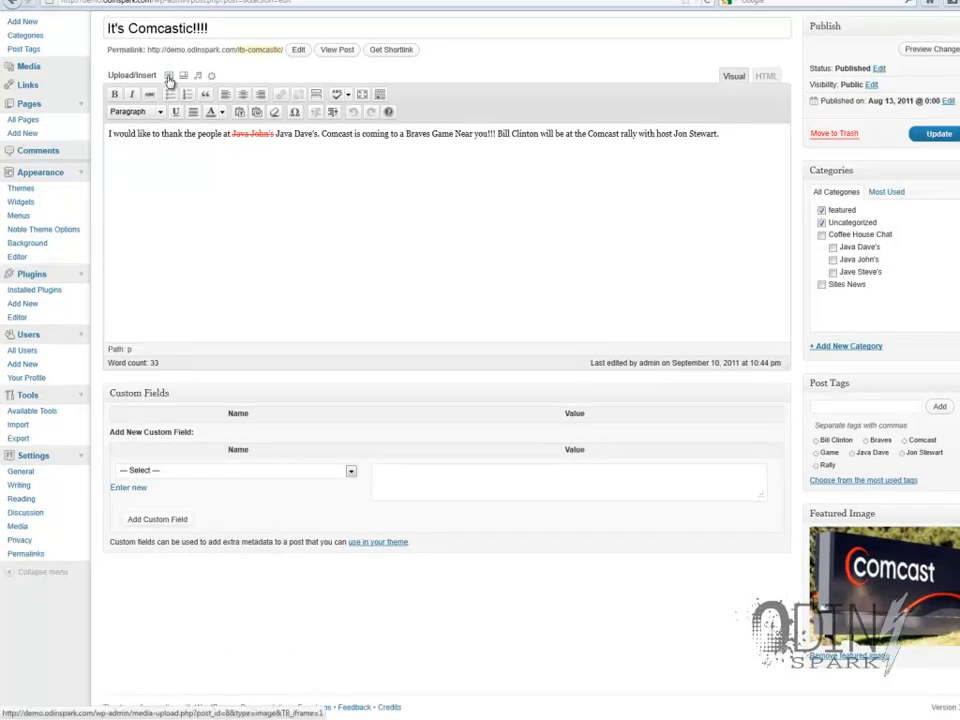
click(169, 77)
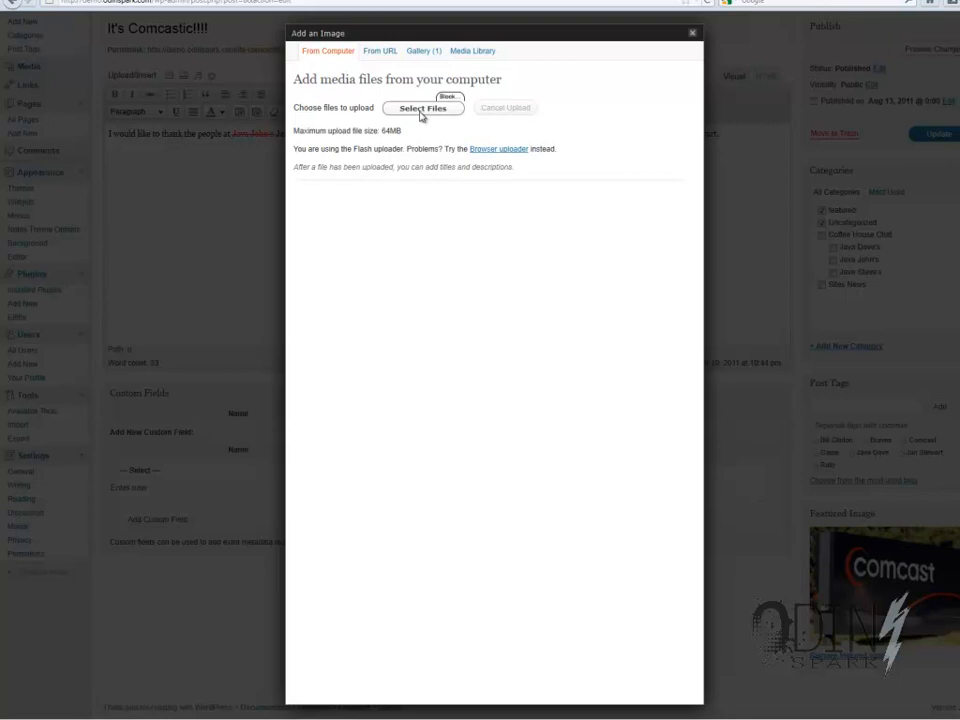
click(424, 52)
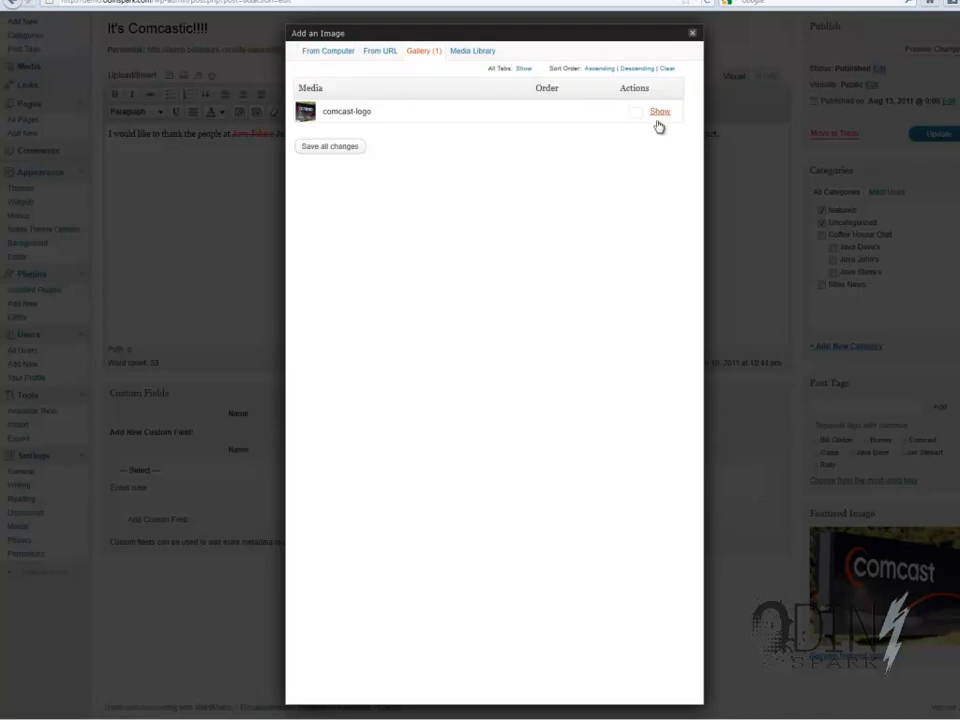
click(660, 111)
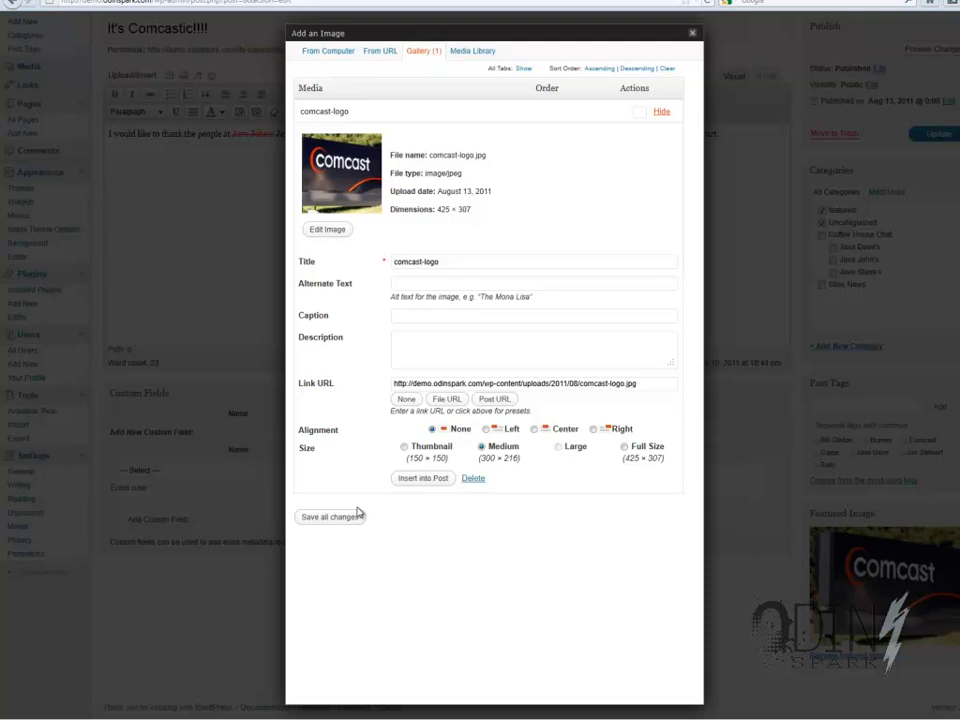
click(692, 34)
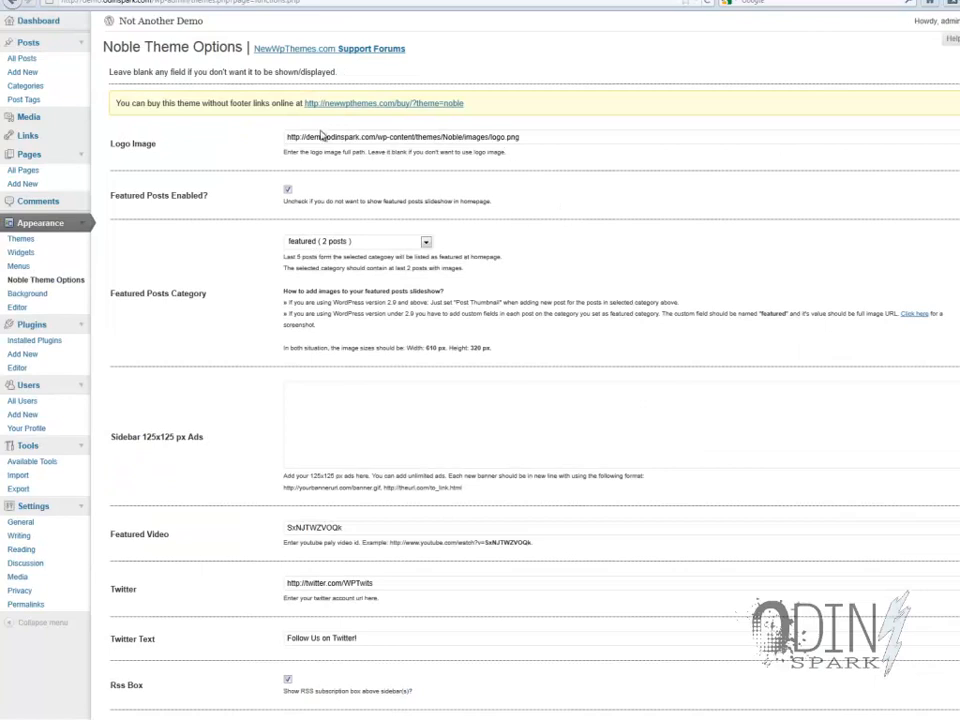
Review the Logo Image path in the Noble theme options and look at the page for uploading new media
drag(110, 143, 366, 136)
drag(531, 136, 252, 148)
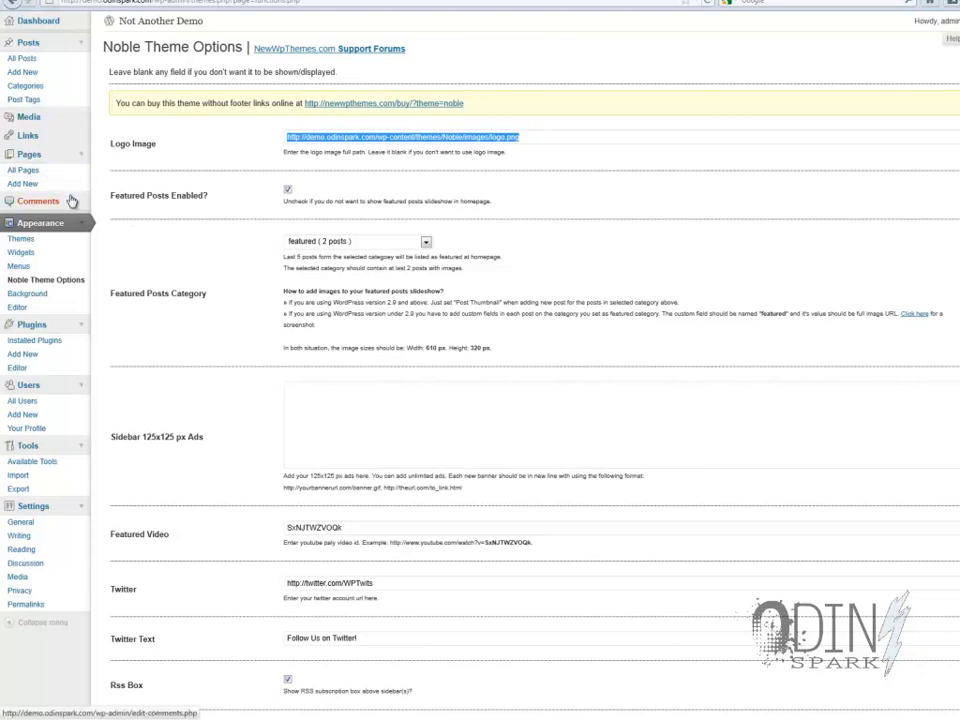
click(31, 118)
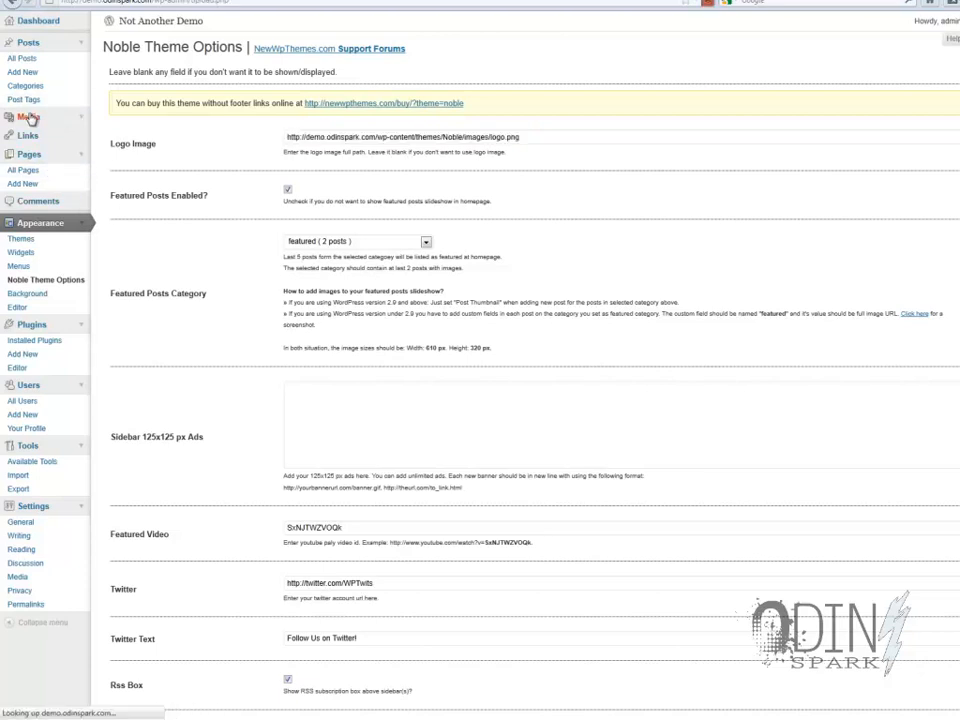
mouse_move(163, 208)
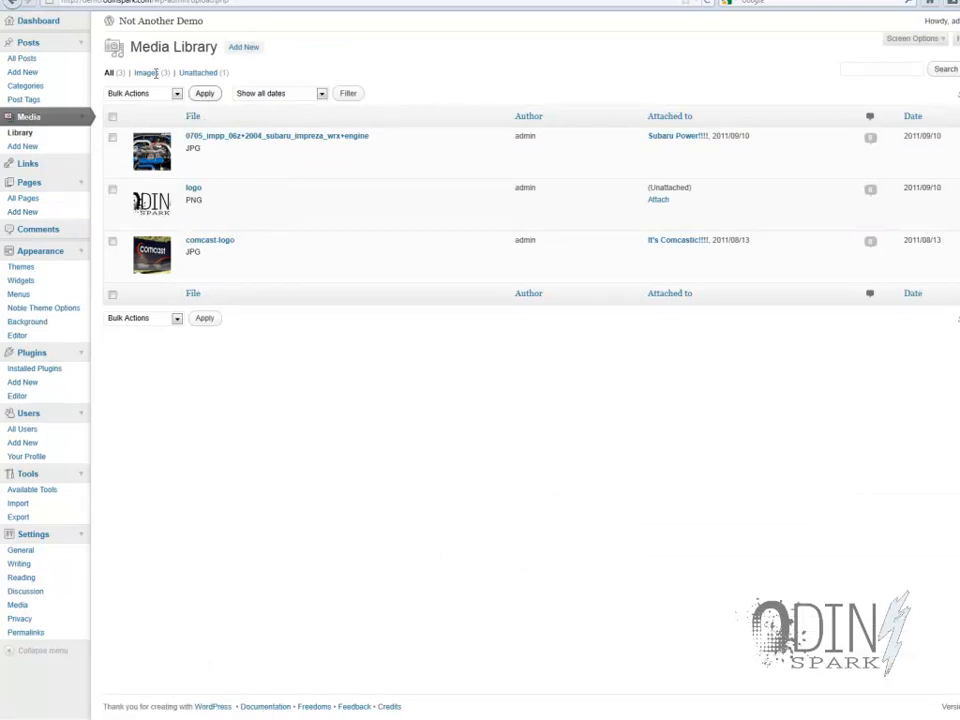
click(241, 50)
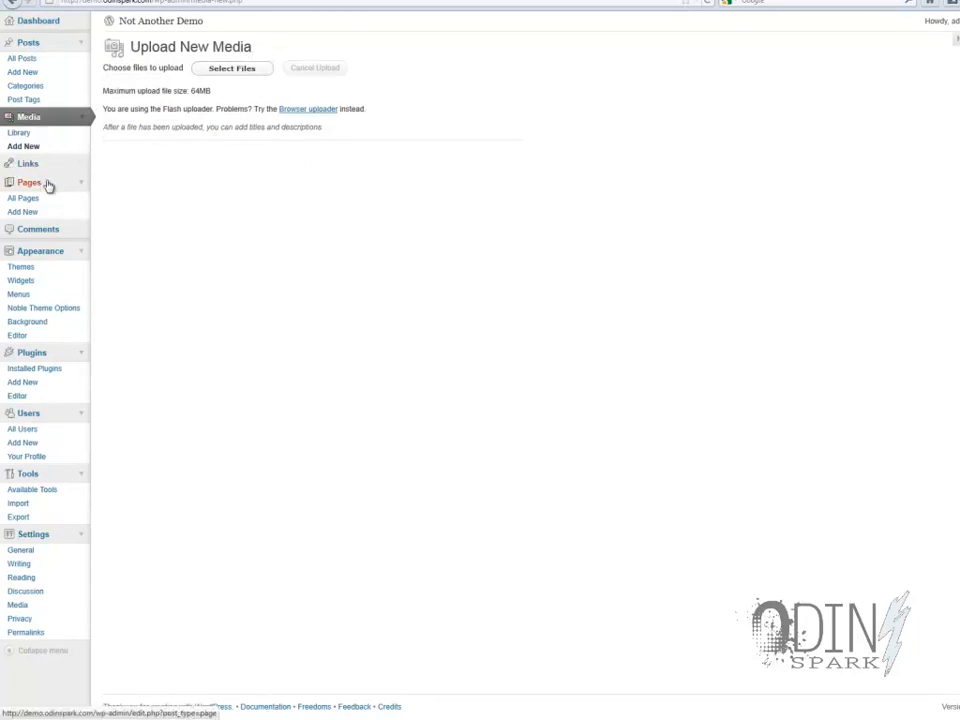
Open the logo image from the Media Library and copy its file URL
click(33, 137)
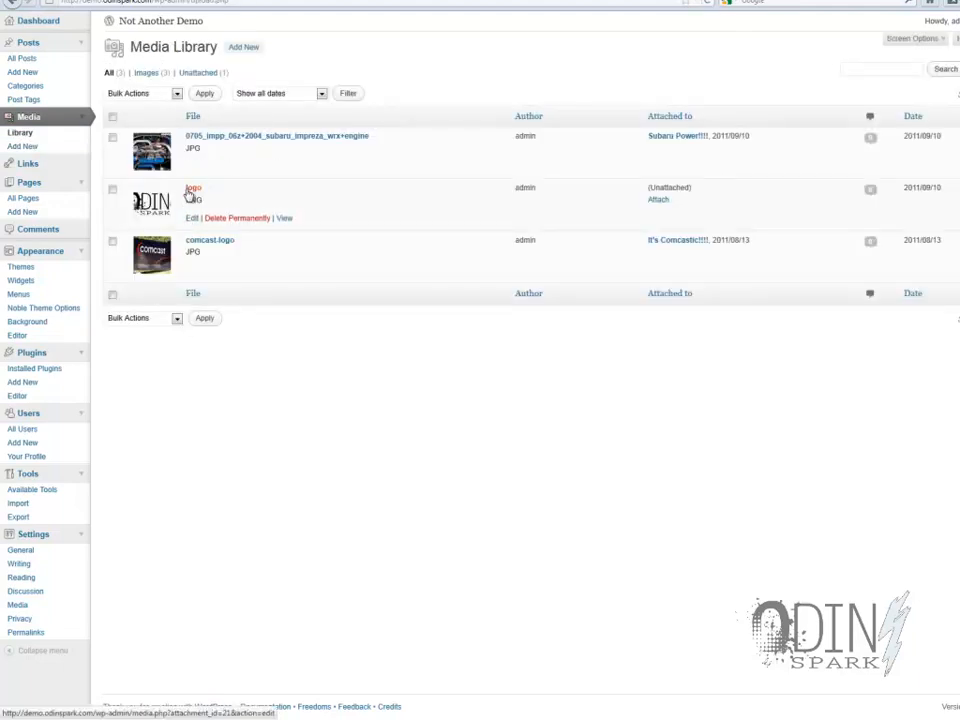
click(190, 192)
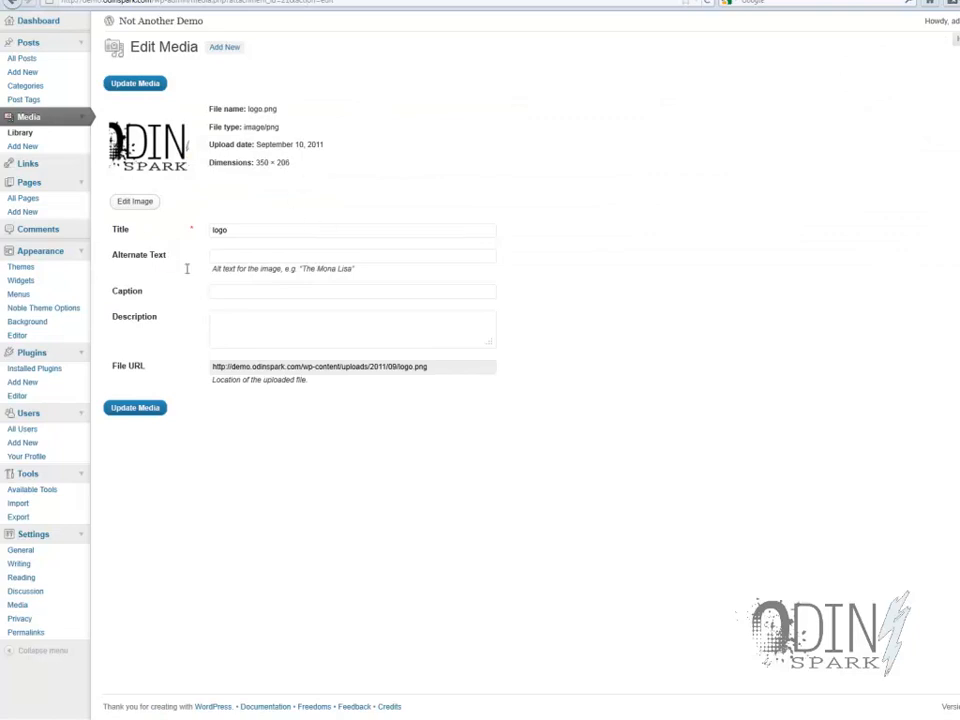
drag(213, 366, 437, 390)
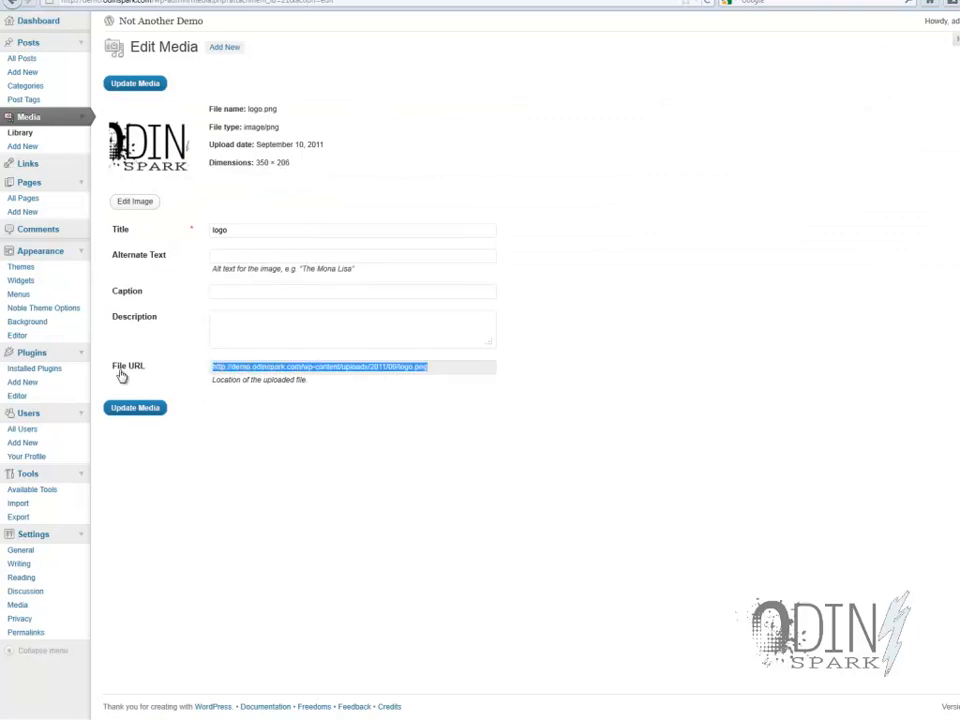
right_click(231, 368)
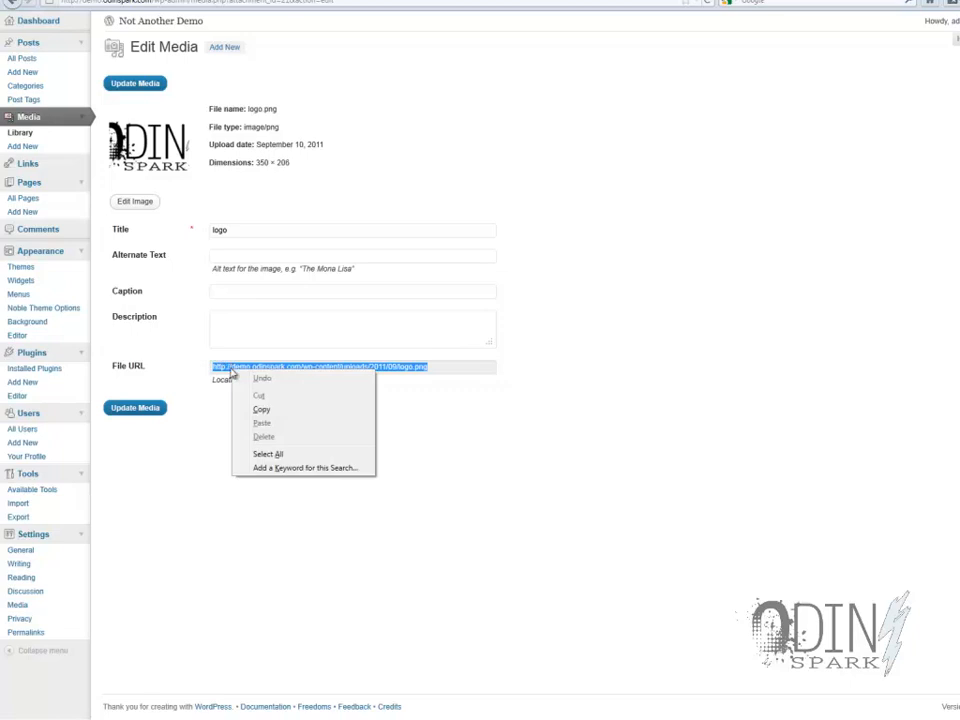
click(264, 412)
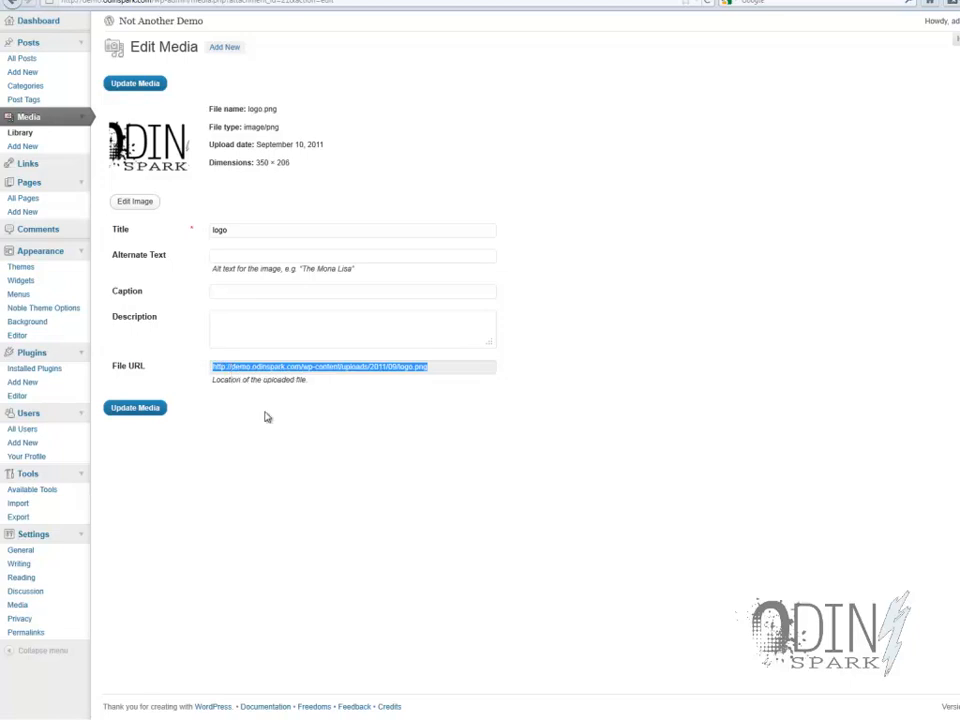
click(40, 314)
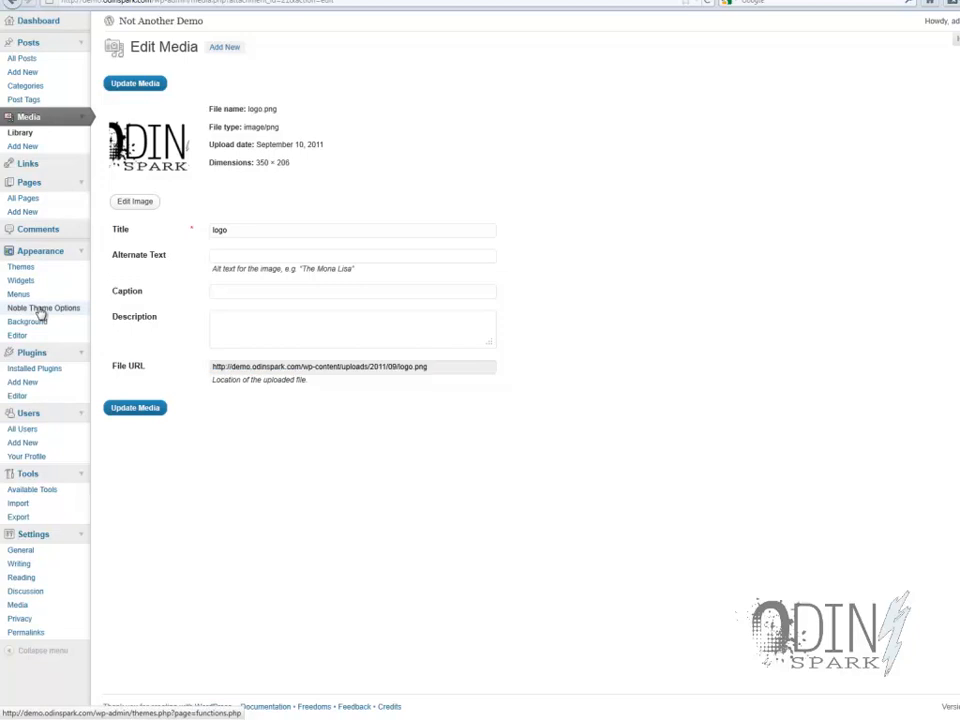
drag(538, 141, 274, 138)
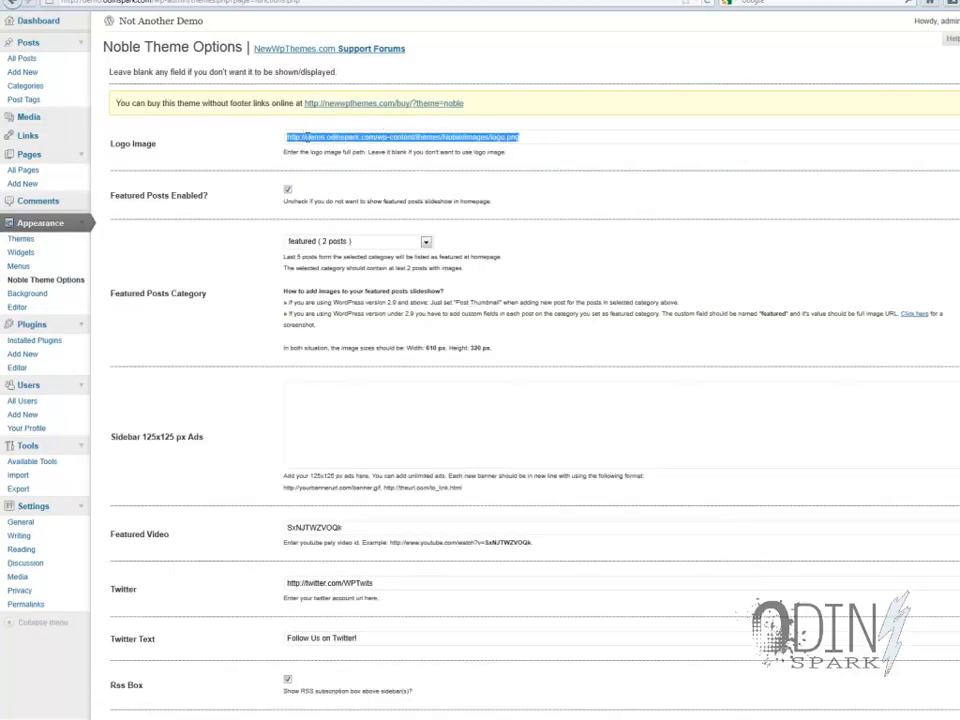
right_click(322, 138)
click(335, 191)
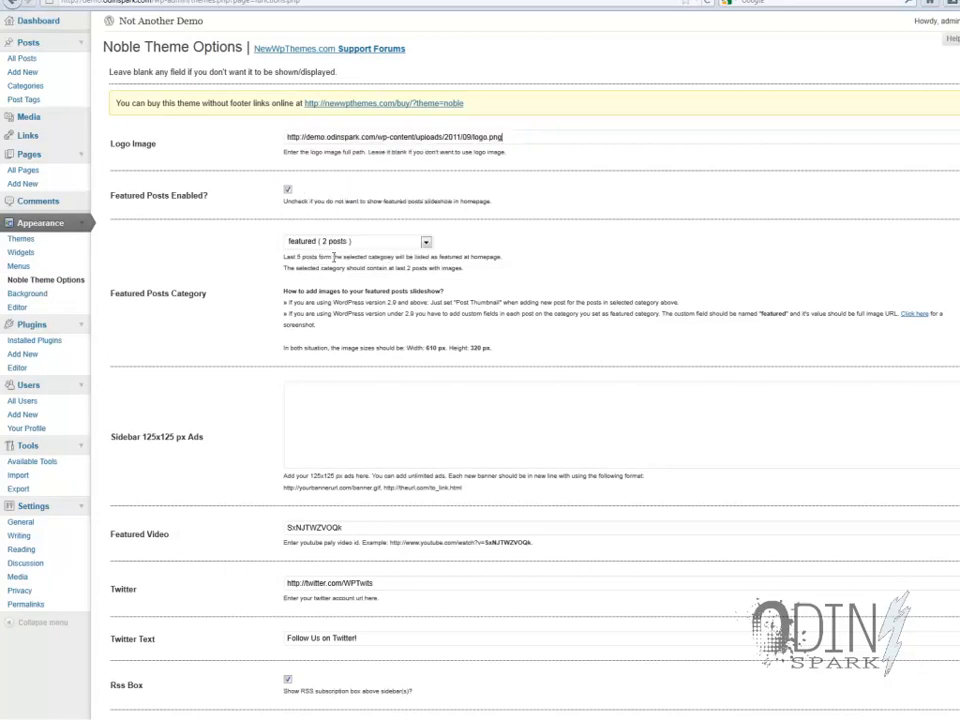
scroll(333, 260, down, 6)
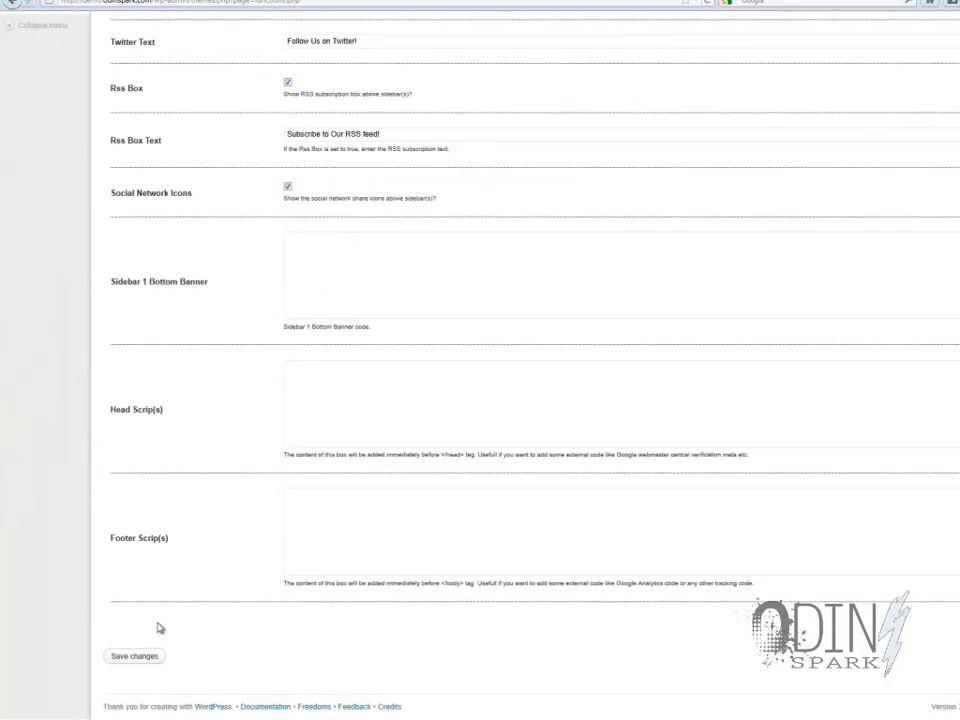
click(142, 658)
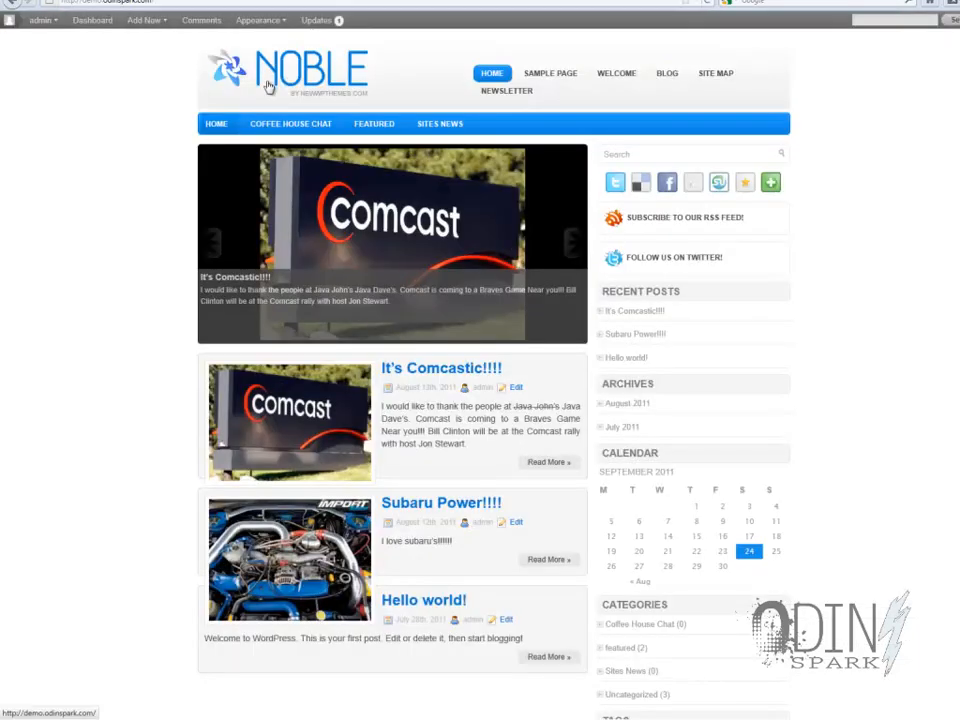
Reload the site's home page to view the header with the new logo
right_click(15, 123)
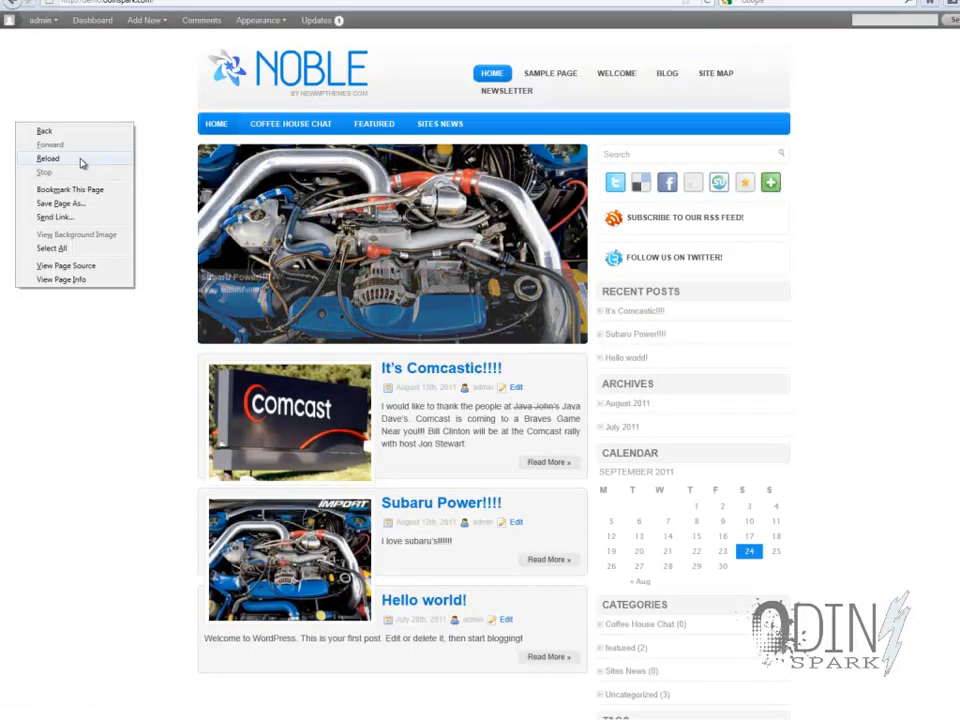
click(82, 163)
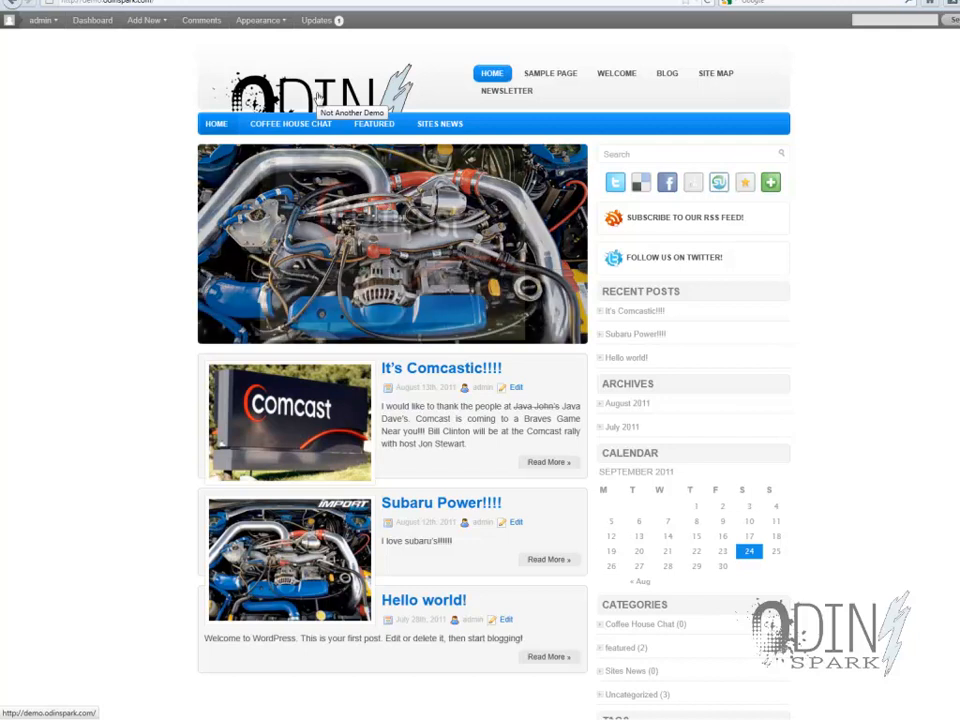
Return to the site administration and open the Media Library
click(130, 2)
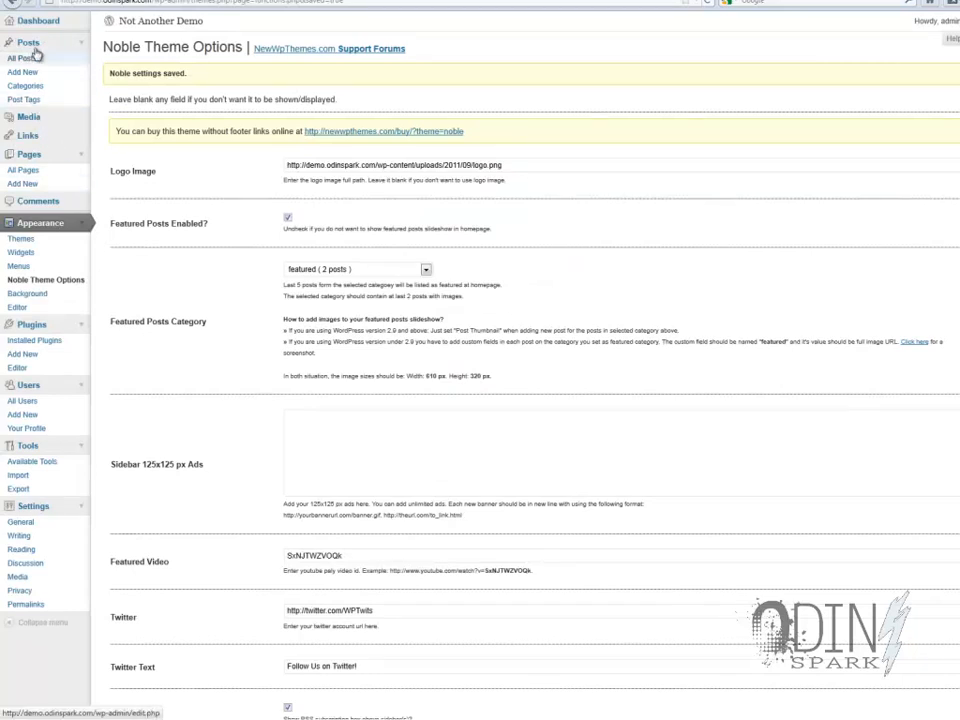
click(33, 118)
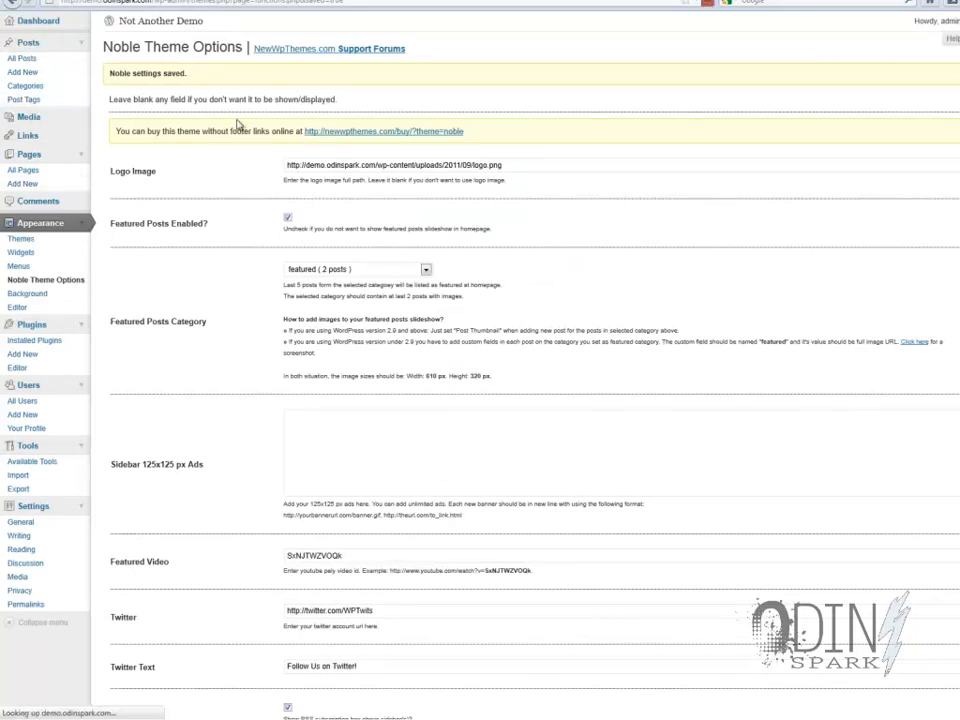
click(40, 122)
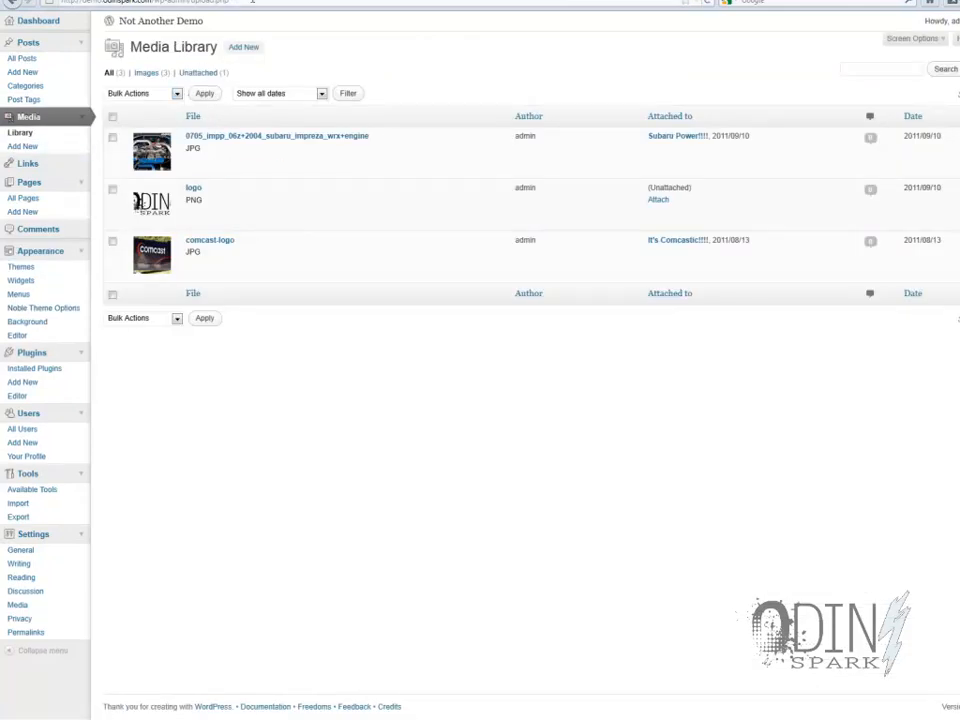
Switch to the Noble theme's page on NewWpThemes.com and examine its features and admin options, including the 125×125 pixels banners
mouse_move(259, 234)
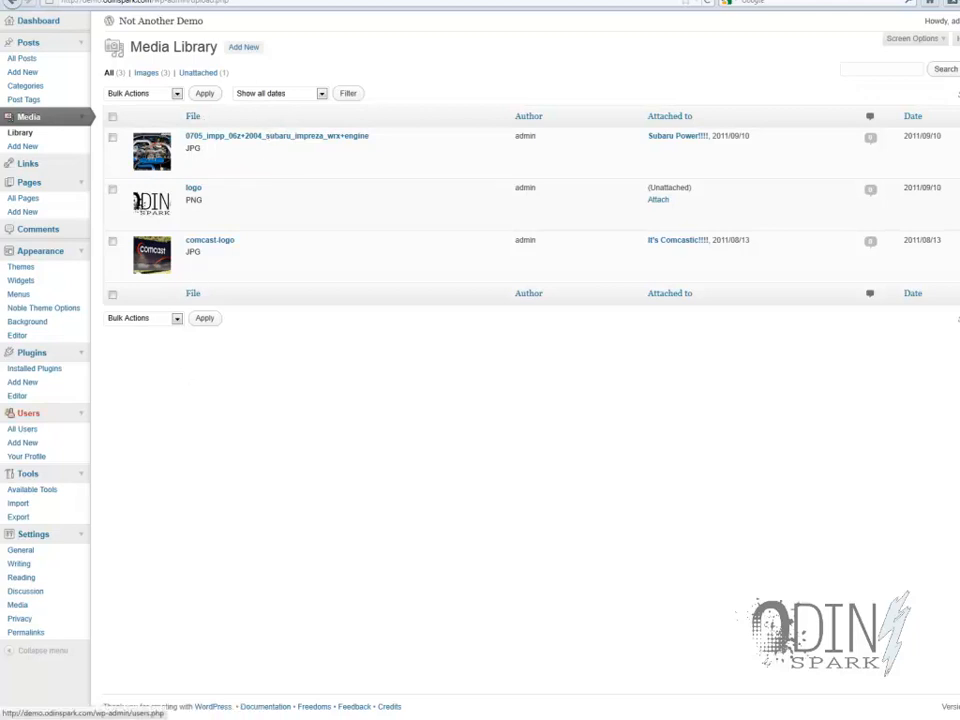
click(21, 267)
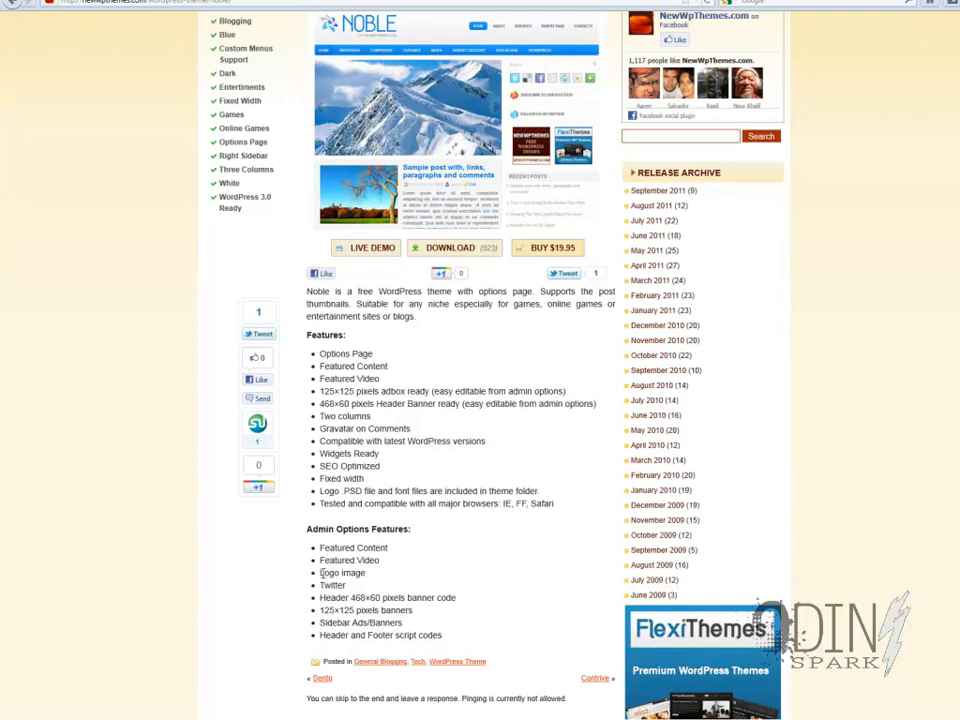
drag(323, 610, 410, 611)
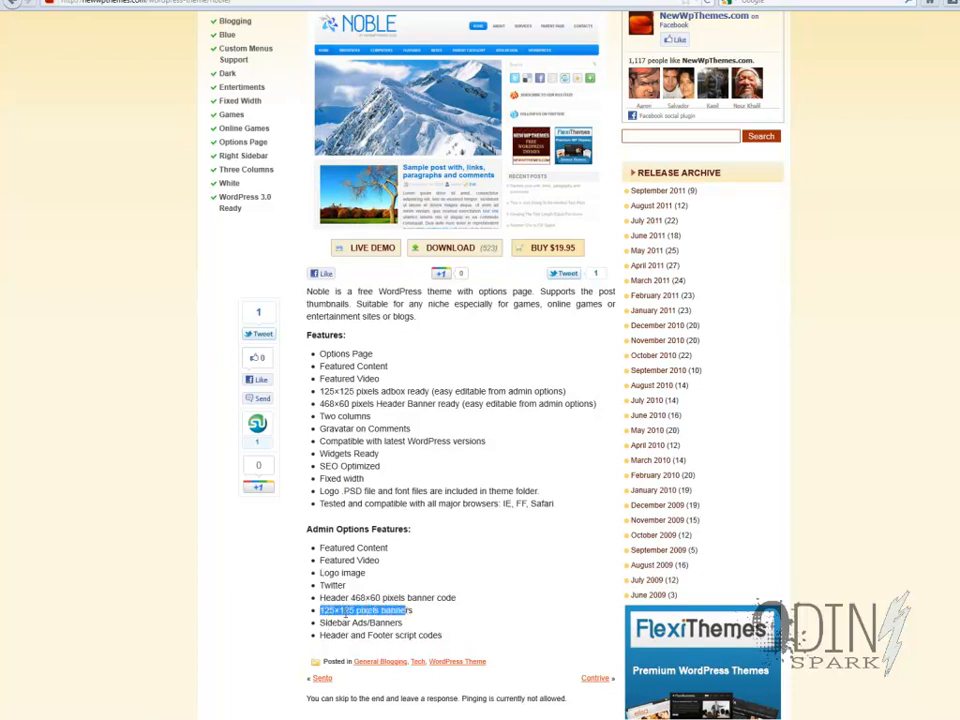
click(323, 610)
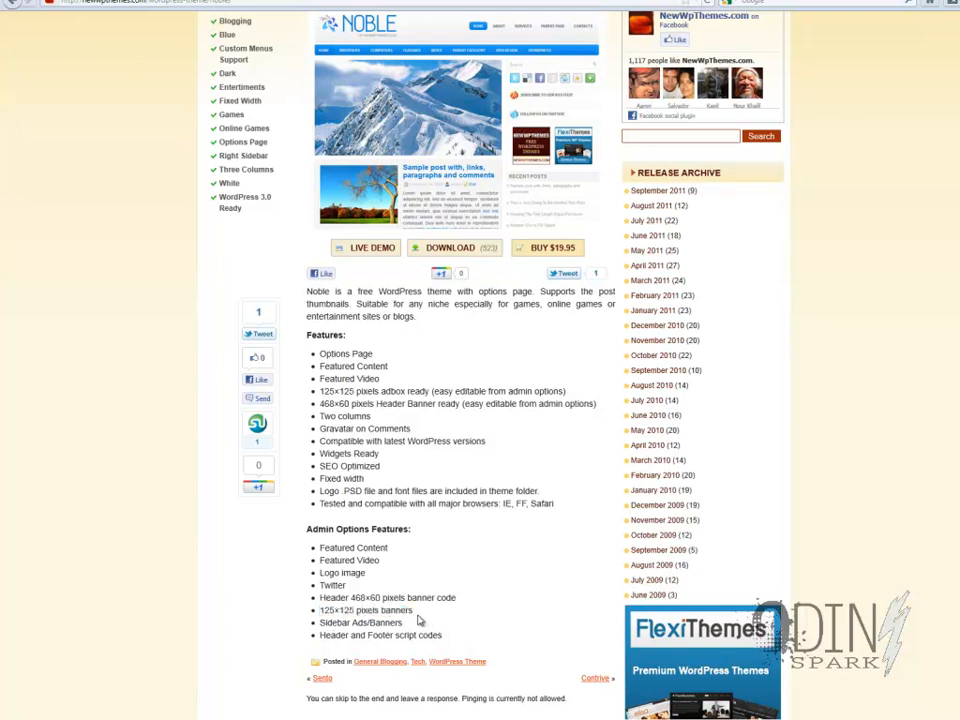
mouse_move(323, 610)
mouse_down()
mouse_move(361, 611)
mouse_move(325, 606)
mouse_up()
scroll(333, 549, down, 3)
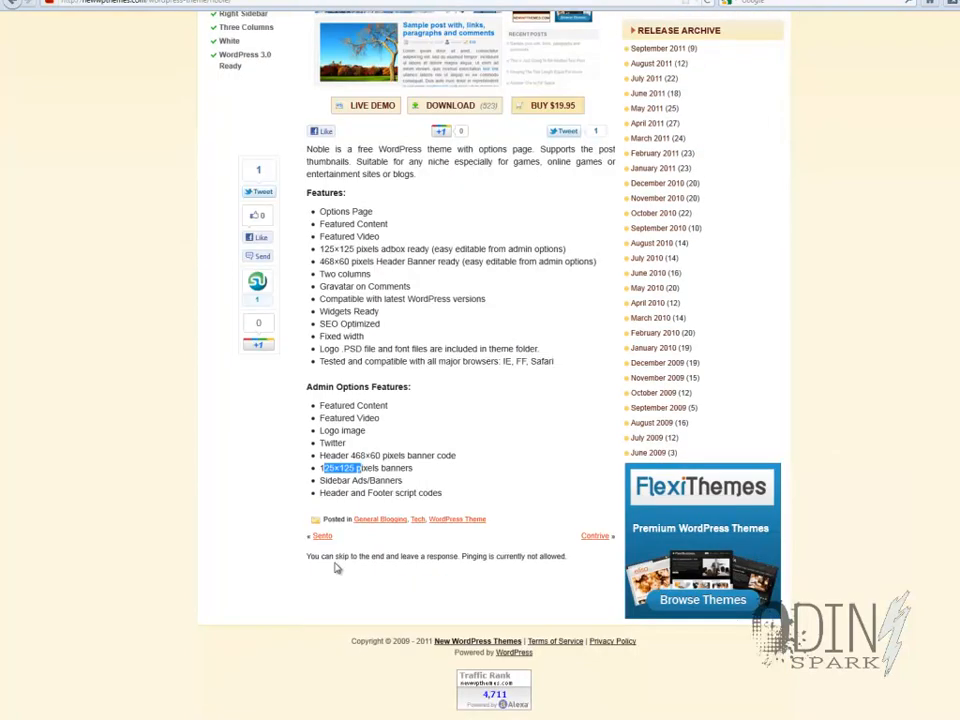
scroll(335, 578, up, 6)
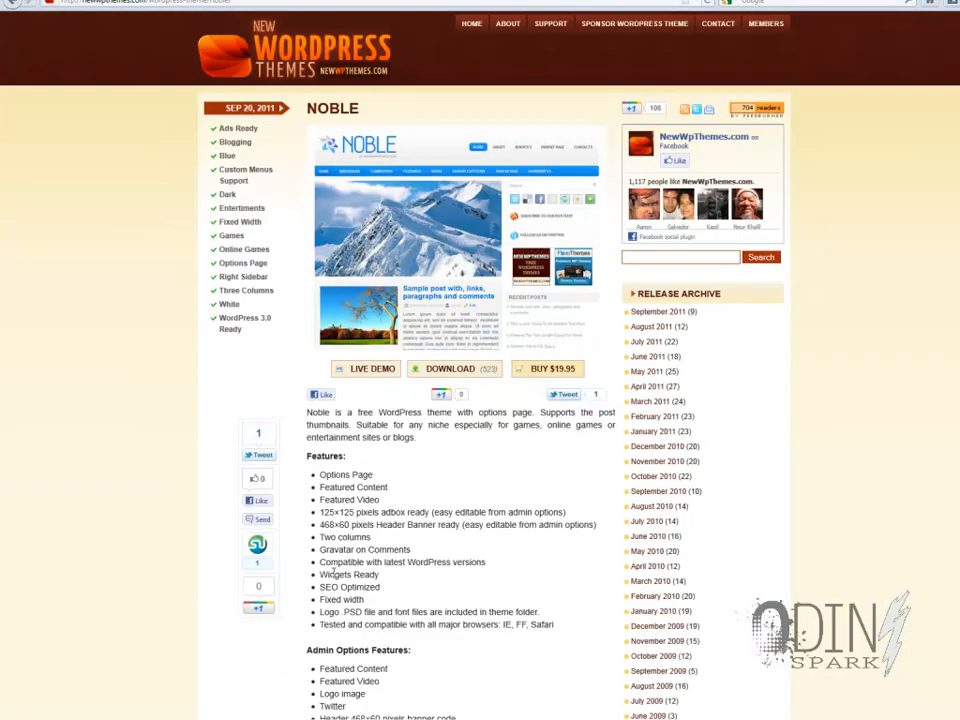